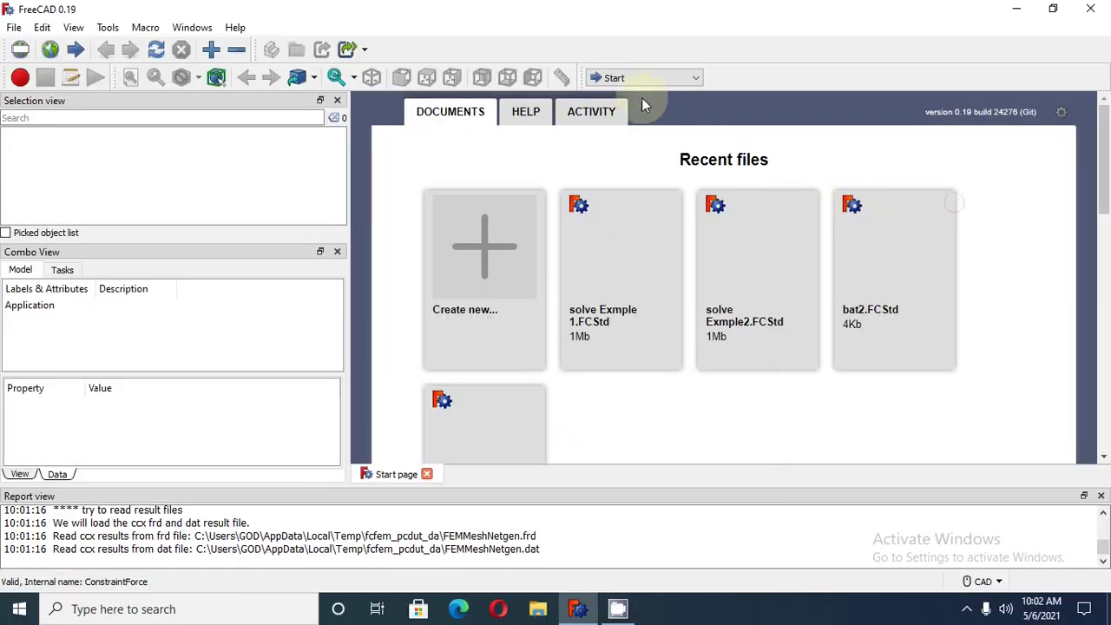
# Switch to the Part workbench, create a new document, and add a Cube
pyautogui.click(643, 80)
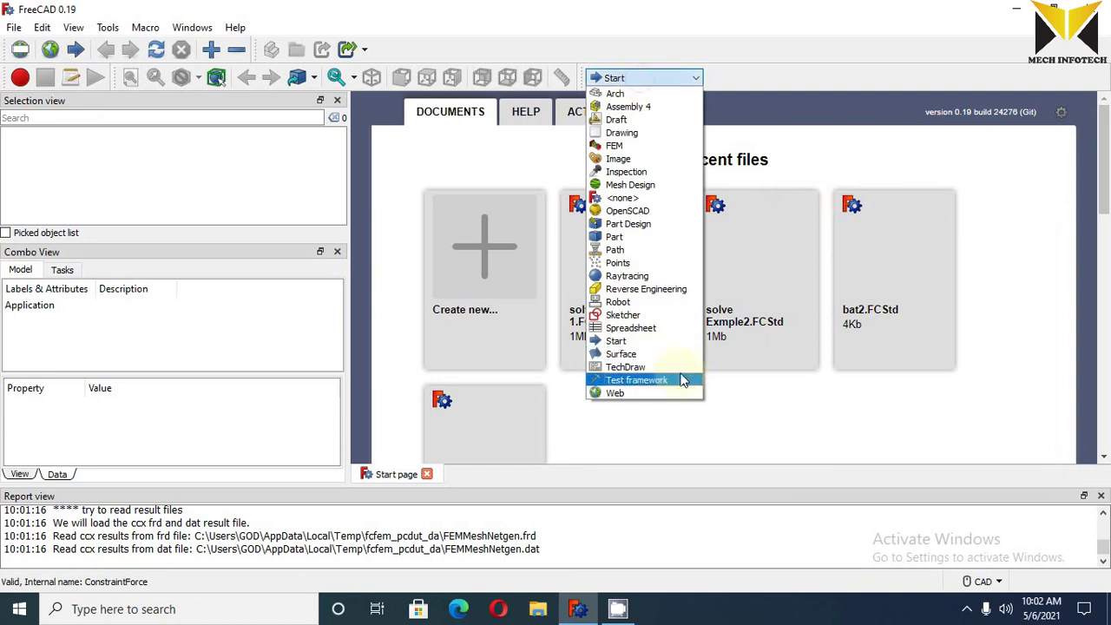
pyautogui.click(613, 238)
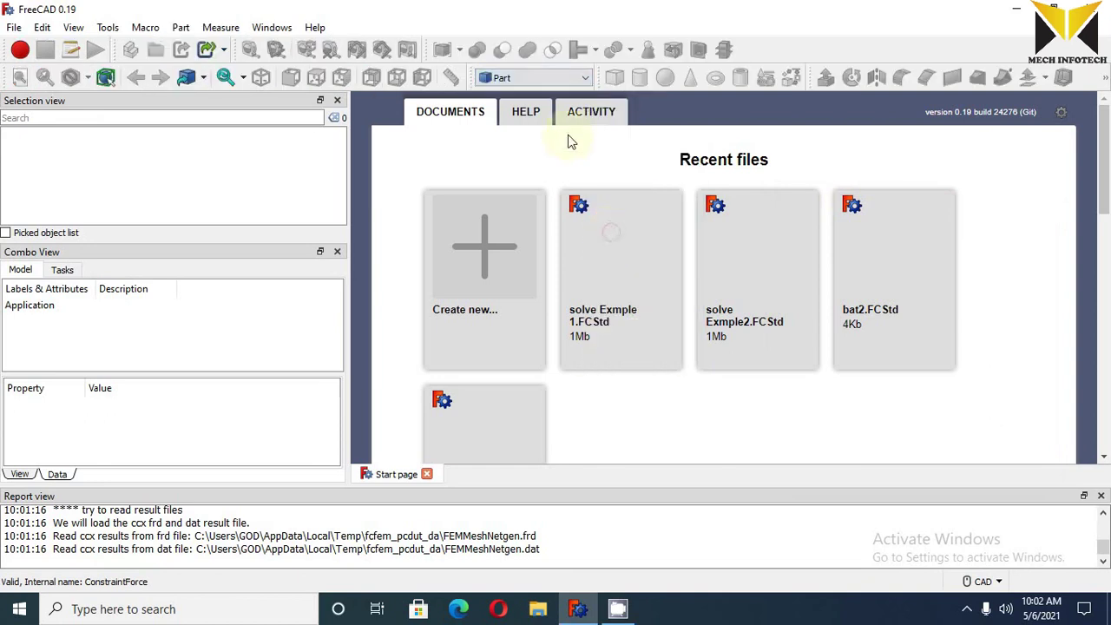
pyautogui.click(14, 27)
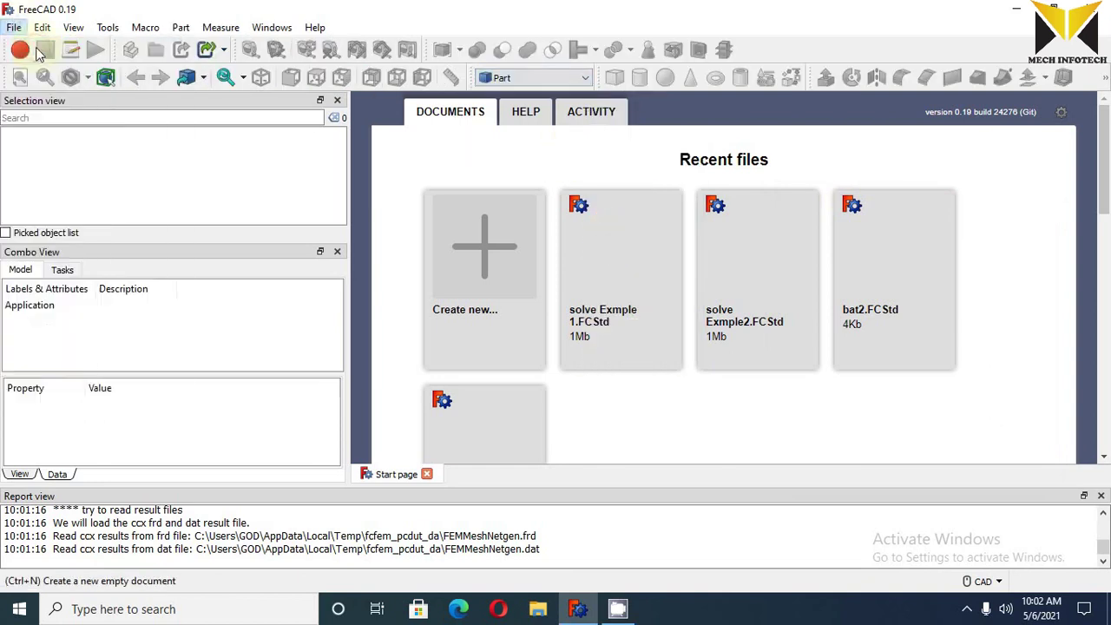
pyautogui.click(35, 45)
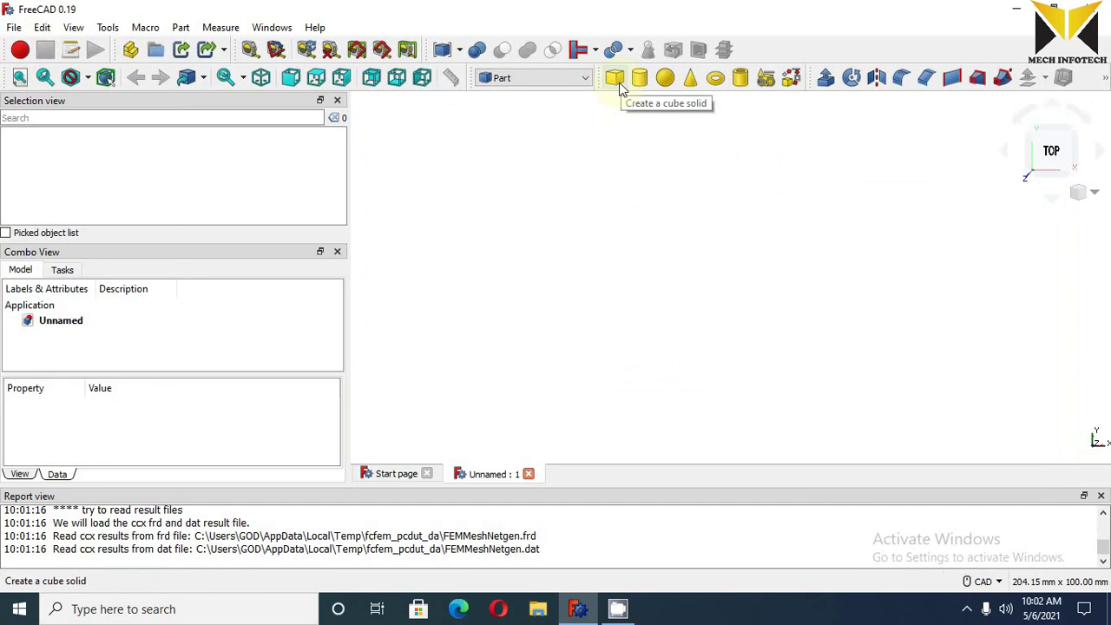
pyautogui.click(616, 79)
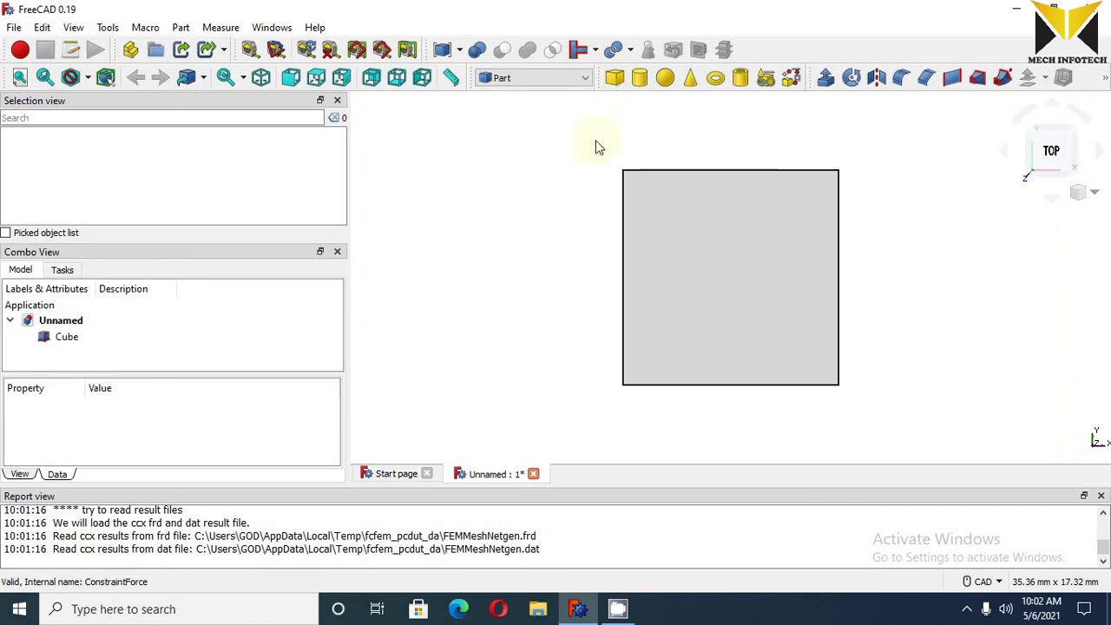
# Set the Cube's Length 200 mm, Width 50 mm and Height 50 mm
pyautogui.click(72, 339)
pyautogui.moveTo(334, 430); pyautogui.dragTo(337, 453)
pyautogui.click(109, 425)
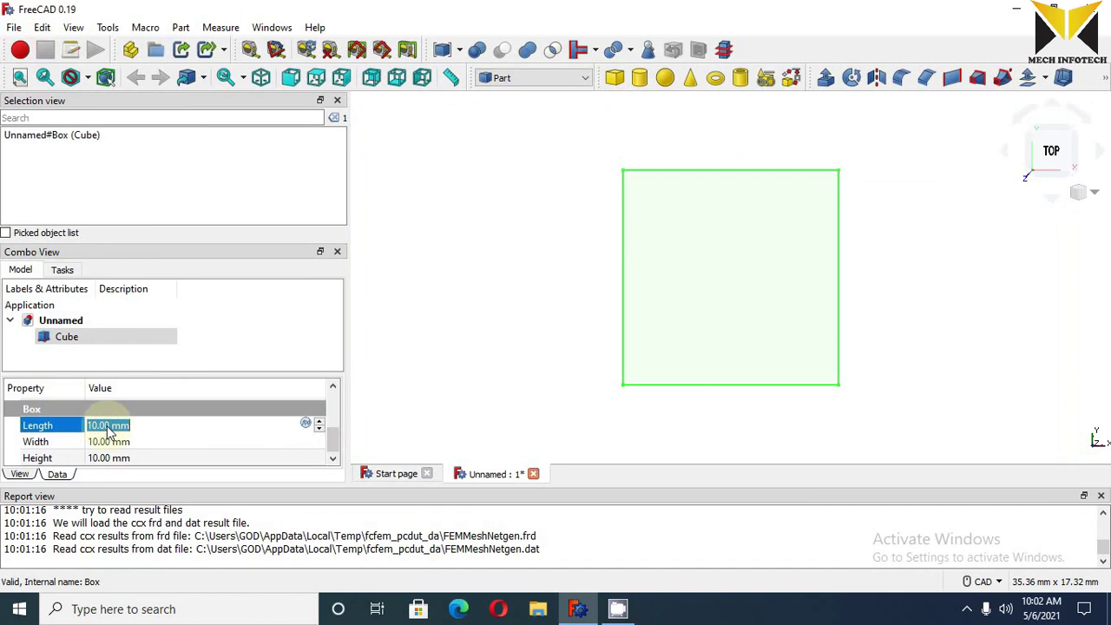
pyautogui.write('200')
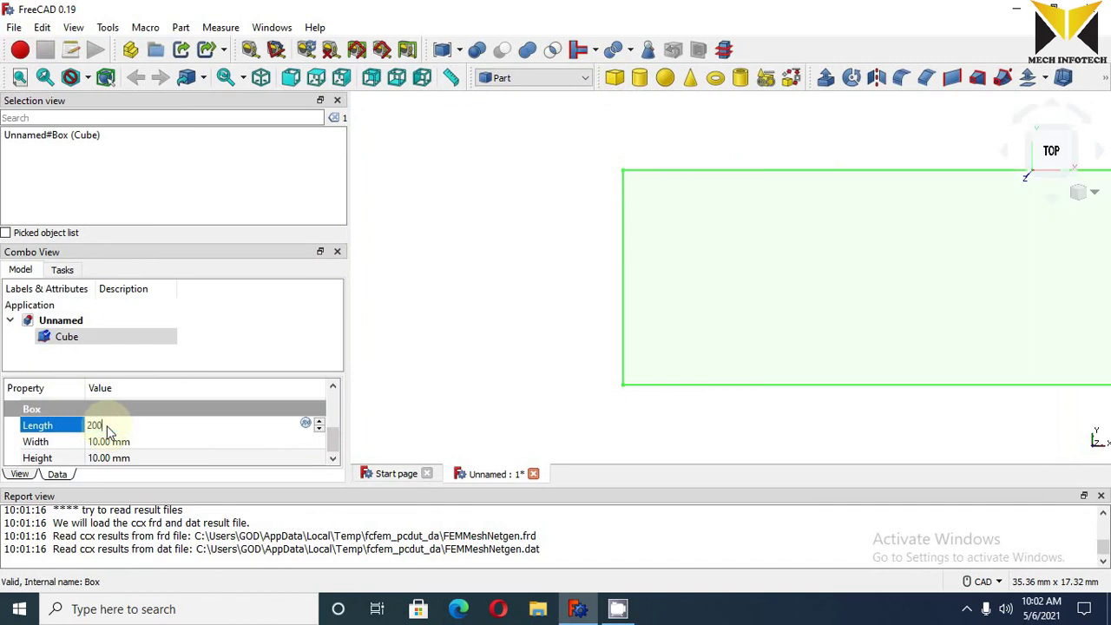
pyautogui.click(110, 442)
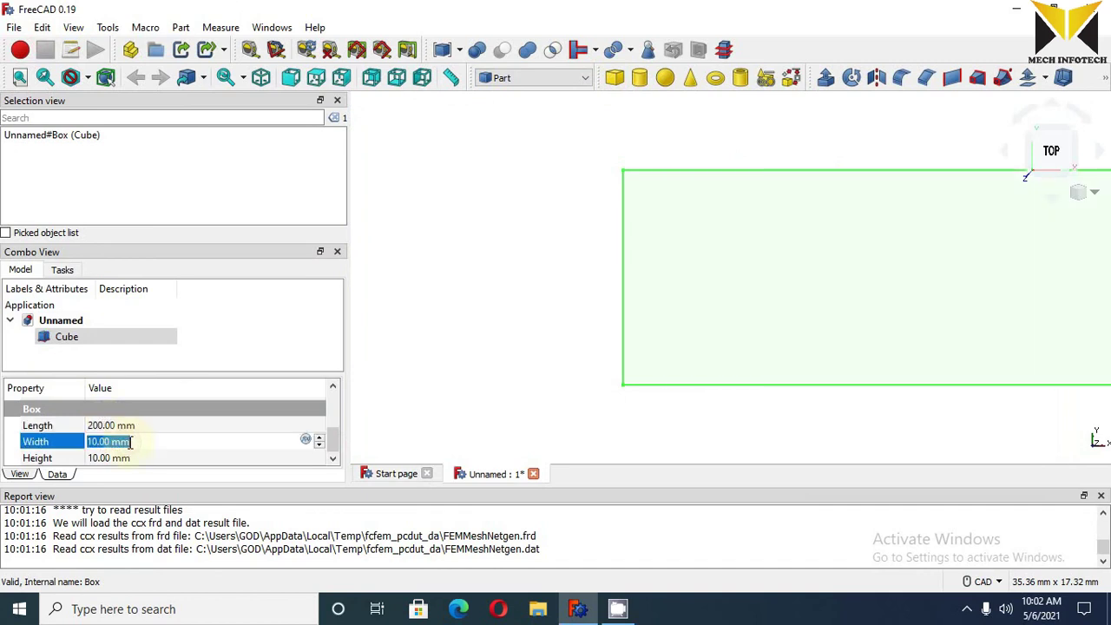
pyautogui.write('50')
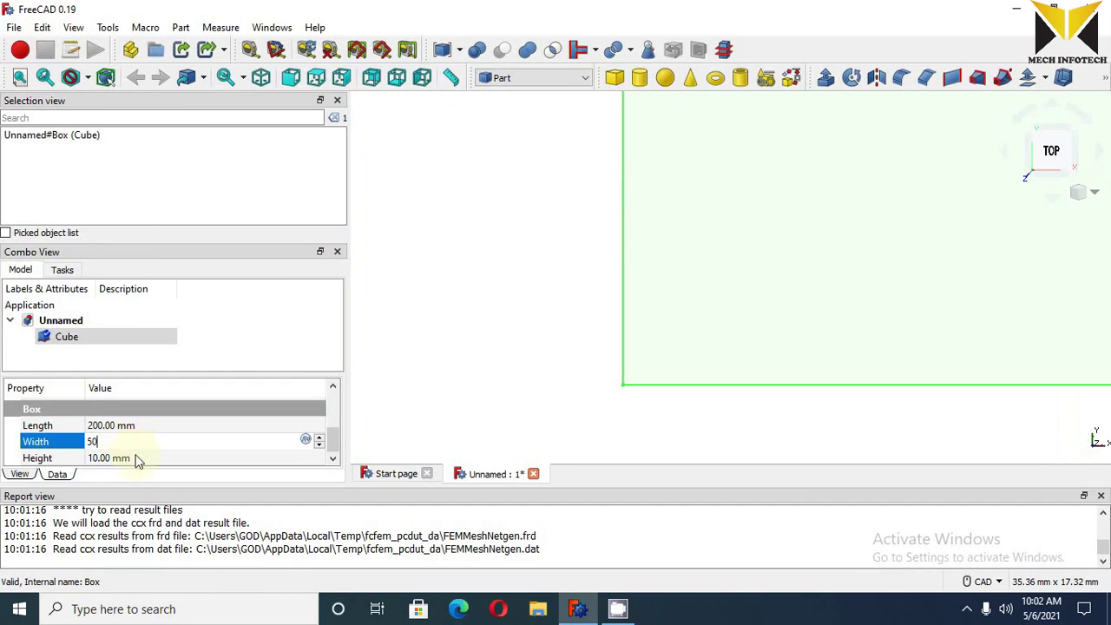
pyautogui.click(136, 460)
pyautogui.write('51')
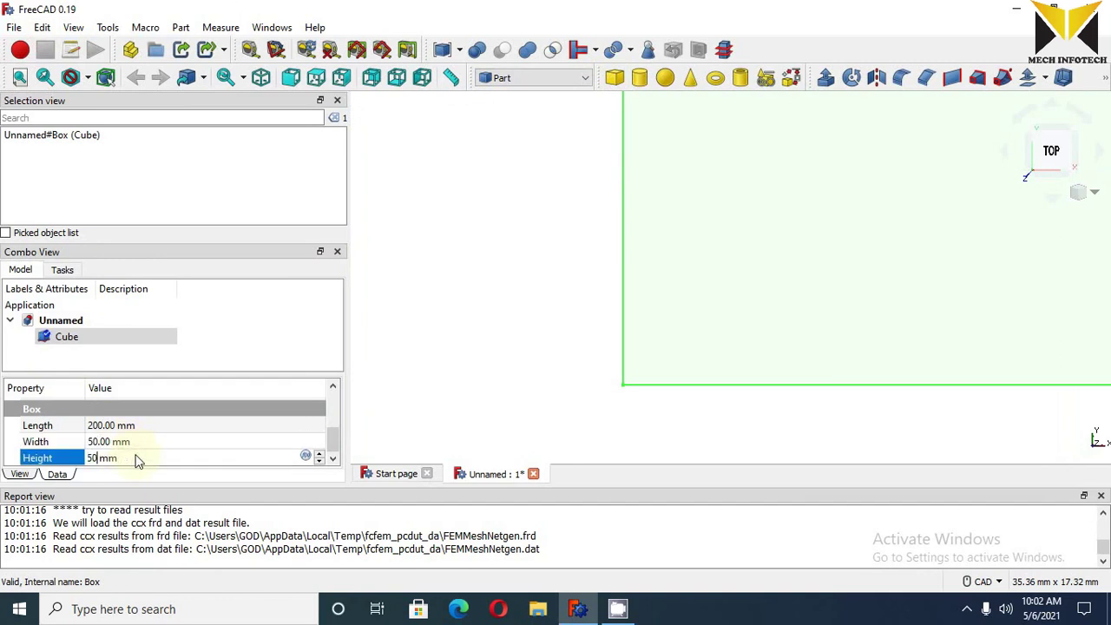
pyautogui.click(127, 443)
pyautogui.click(118, 459)
pyautogui.write('50')
pyautogui.click(117, 443)
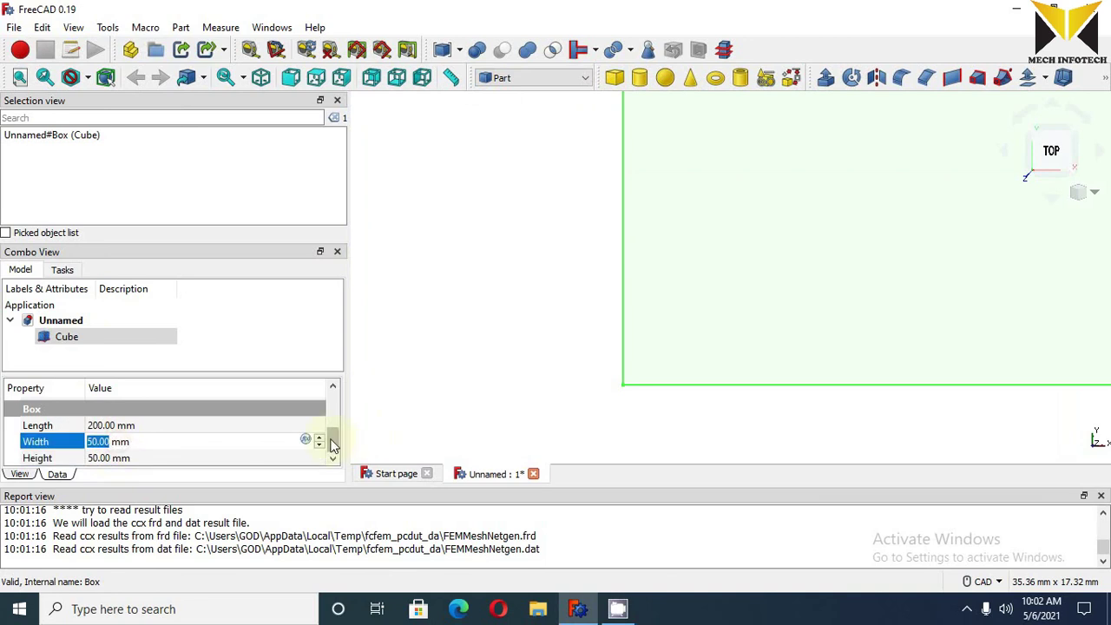
# Fit the whole 200 × 50 × 50 mm cube into the view
pyautogui.moveTo(332, 445); pyautogui.dragTo(322, 370)
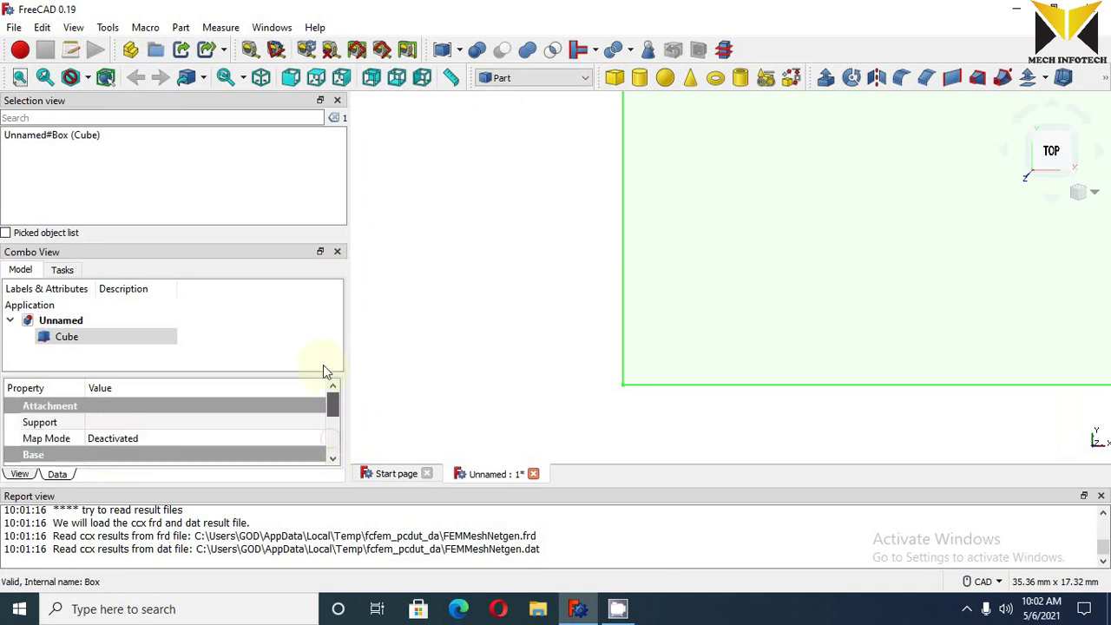
pyautogui.click(19, 77)
pyautogui.click(45, 78)
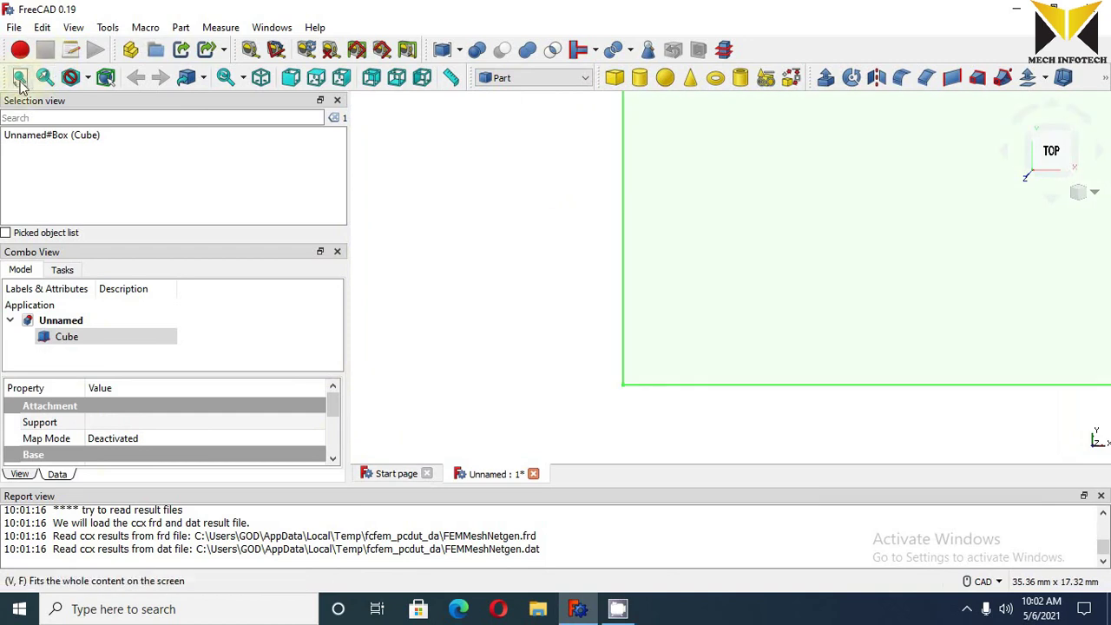
pyautogui.click(19, 78)
pyautogui.click(556, 233)
# In the FEM workbench, add an Analysis with CalculiX solver, view isometrically, and start a solid material
pyautogui.click(522, 83)
pyautogui.click(512, 146)
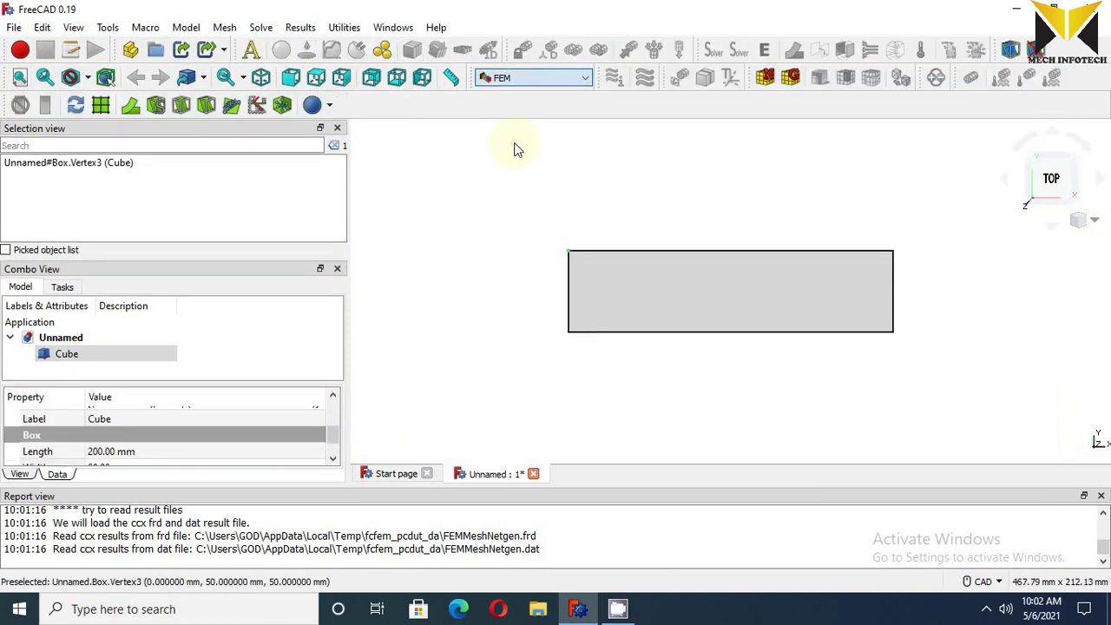
pyautogui.click(250, 53)
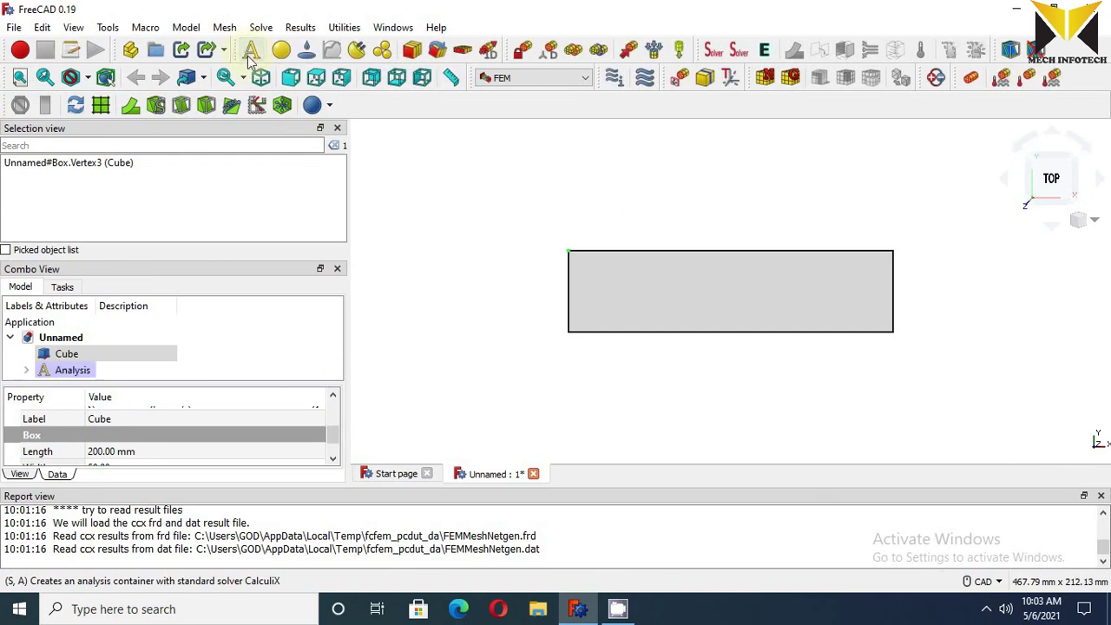
pyautogui.press('0')
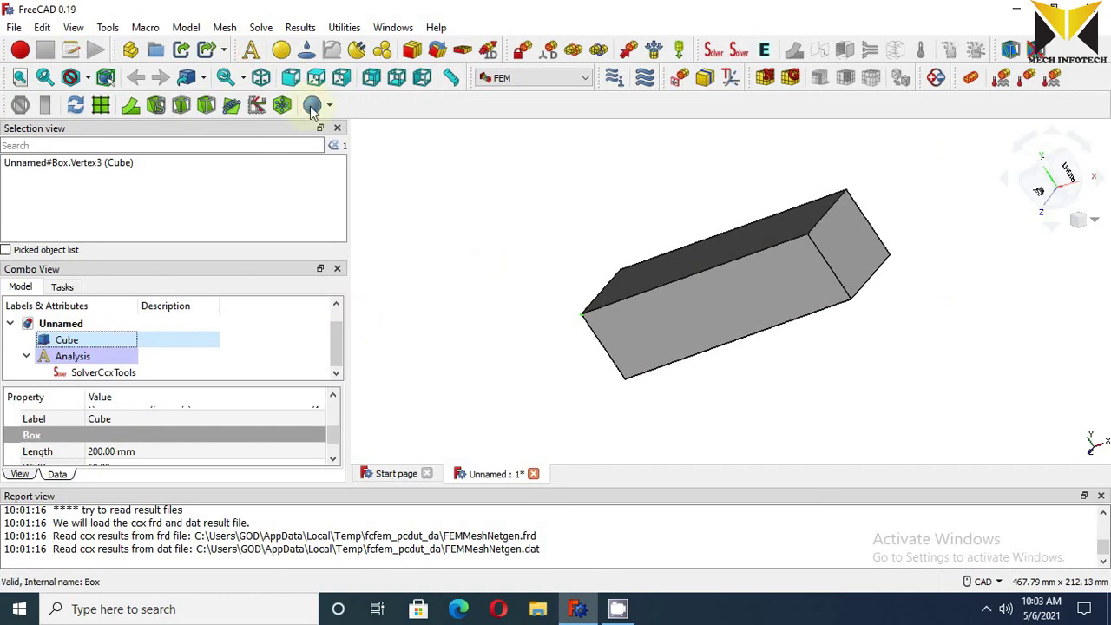
pyautogui.click(281, 50)
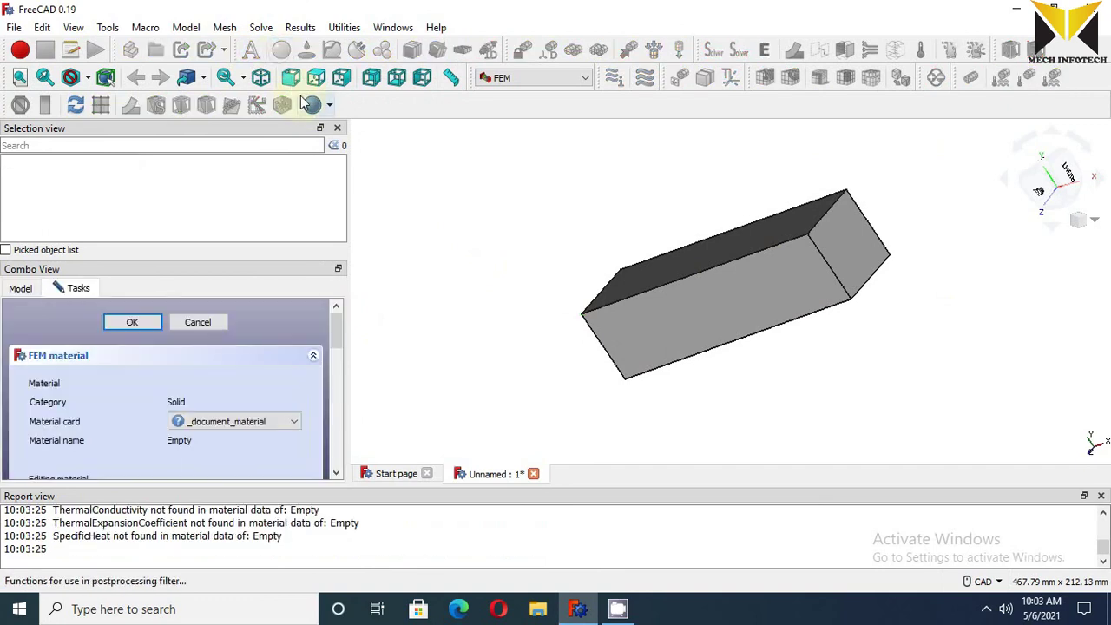
pyautogui.scroll(-3, 248, 359)
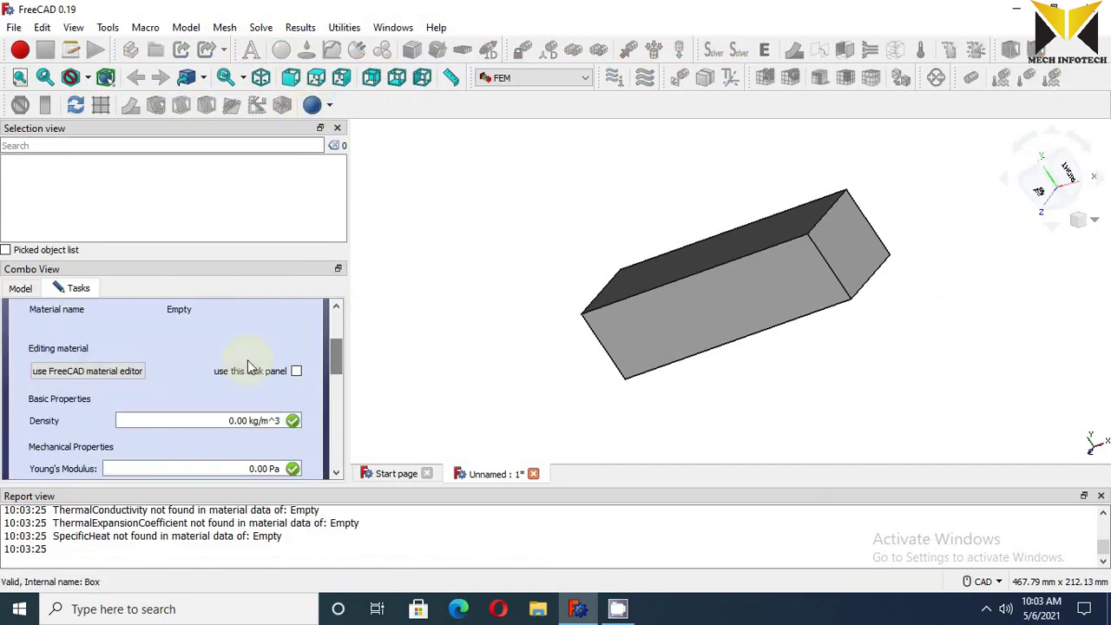
# Set the material's Youngs Modulus to 80 GPa in the FreeCAD material editor
pyautogui.click(89, 375)
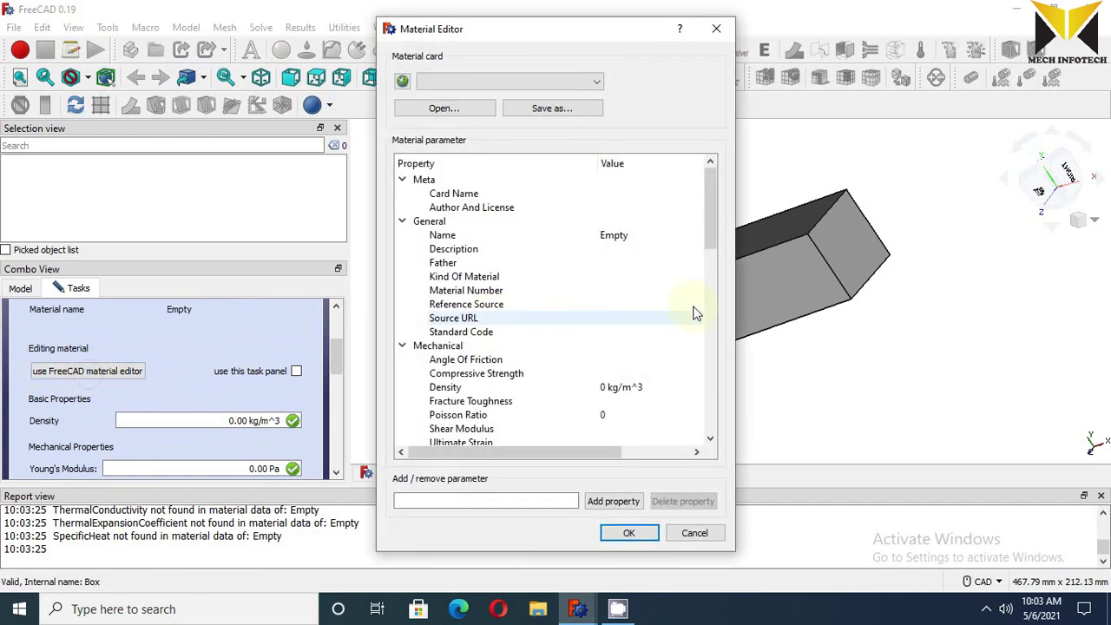
pyautogui.scroll(-4, 608, 345)
pyautogui.moveTo(708, 274); pyautogui.dragTo(701, 259)
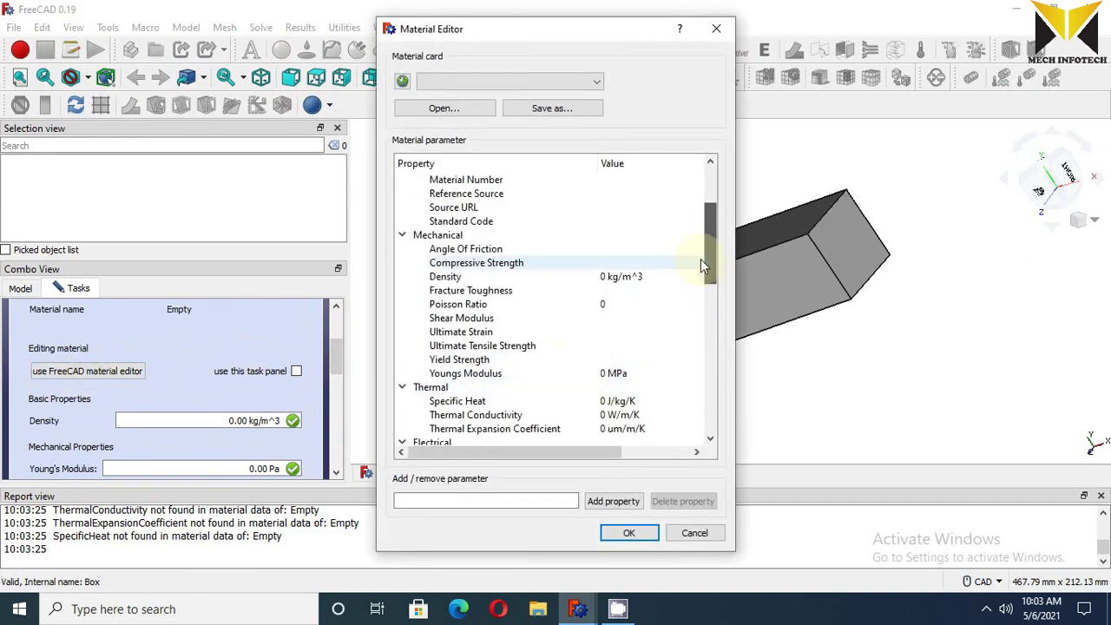
pyautogui.doubleClick(606, 377)
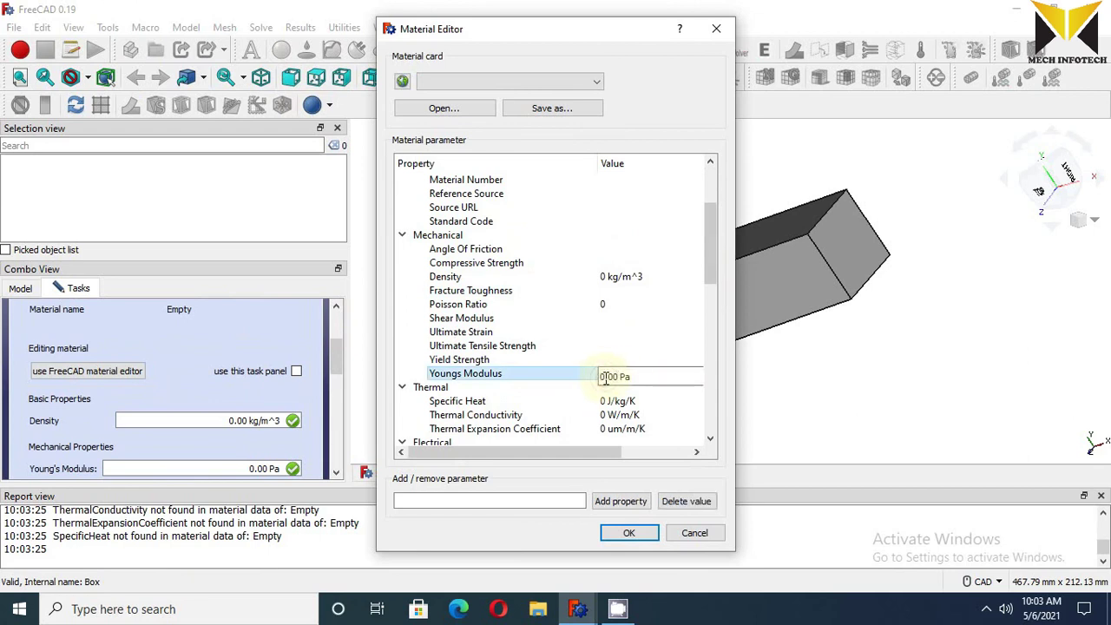
pyautogui.moveTo(606, 377); pyautogui.dragTo(594, 377)
pyautogui.write('80')
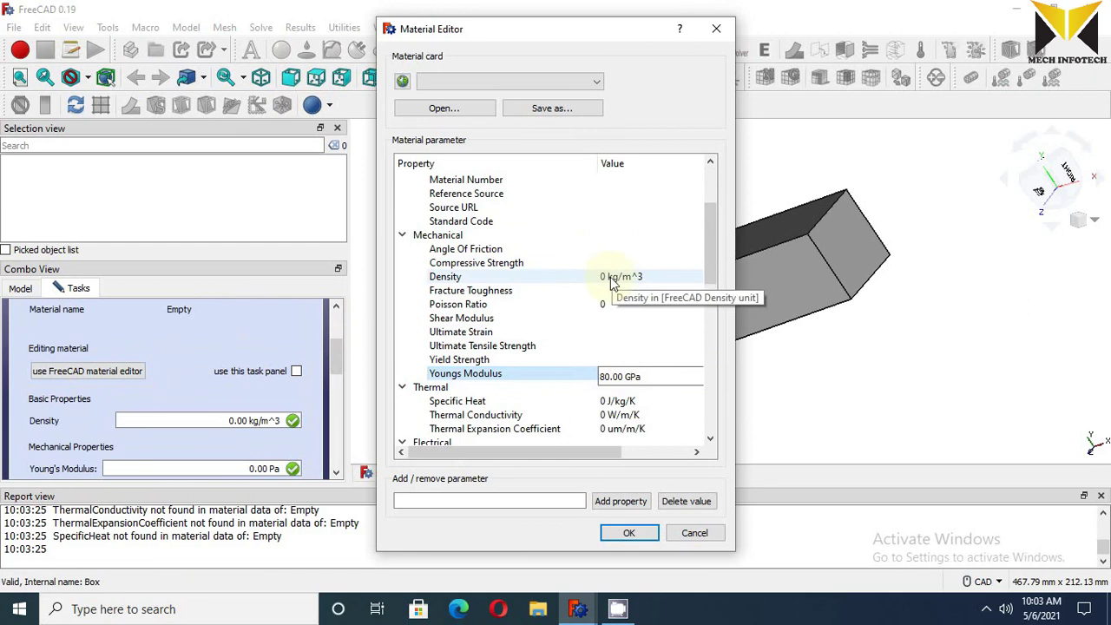
pyautogui.click(630, 533)
pyautogui.moveTo(348, 372); pyautogui.dragTo(340, 414)
# Assign the material to the box solid (Box:Solid1) and confirm the material
pyautogui.click(220, 376)
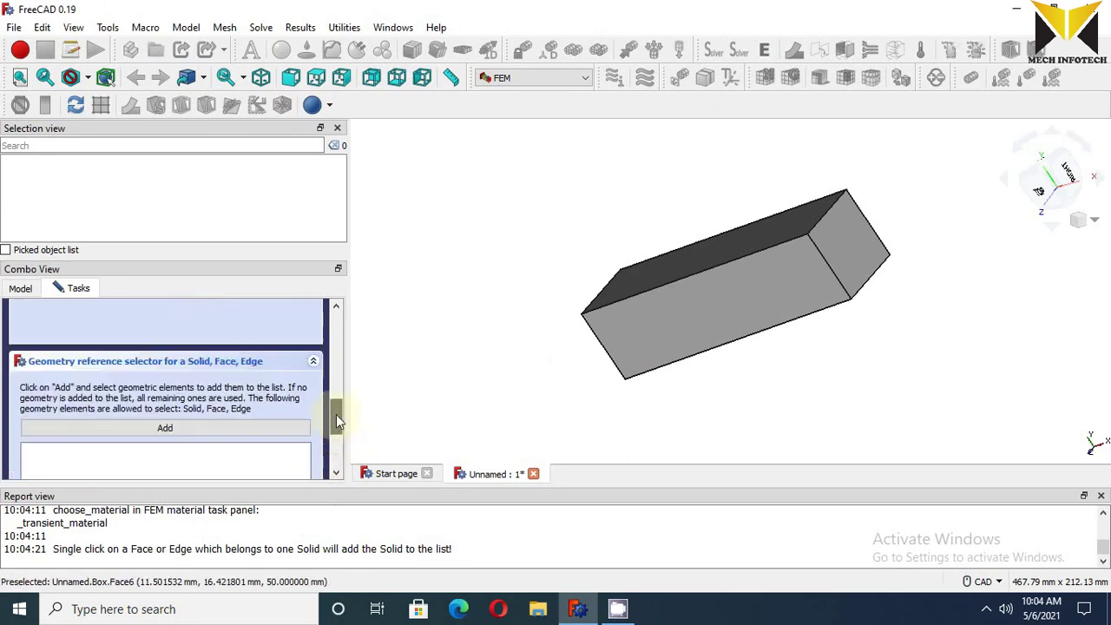
pyautogui.click(699, 308)
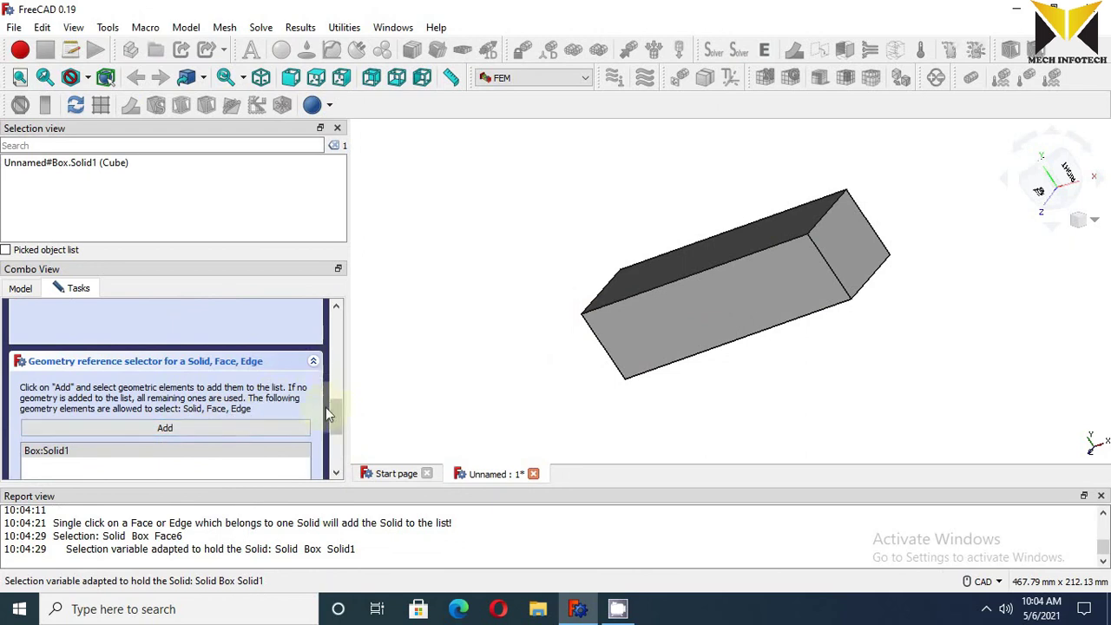
pyautogui.click(243, 432)
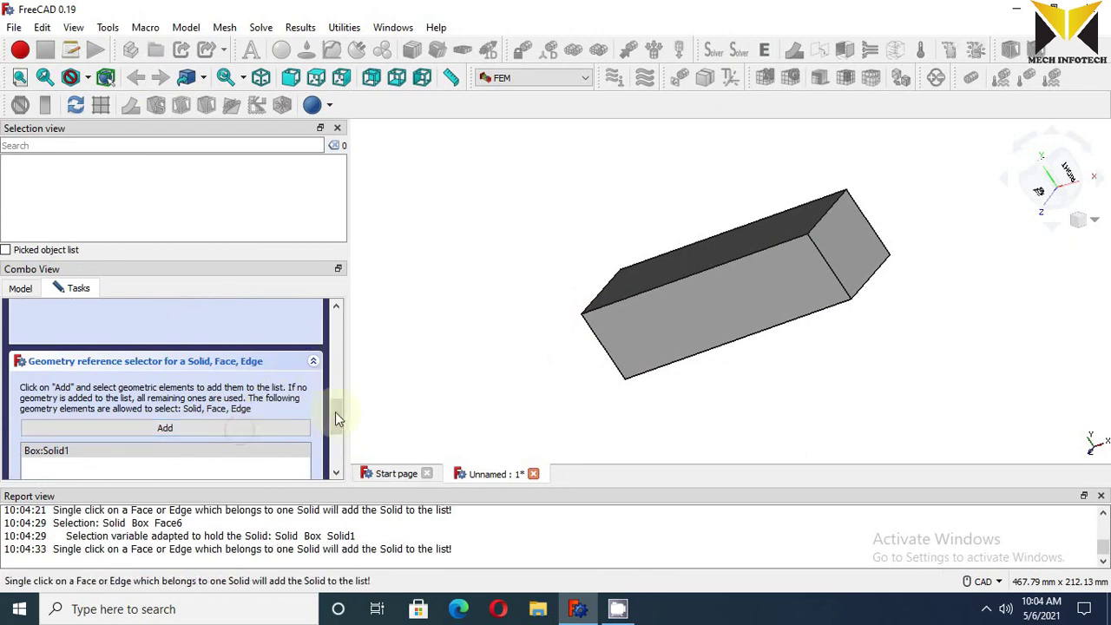
pyautogui.moveTo(337, 412); pyautogui.dragTo(329, 325)
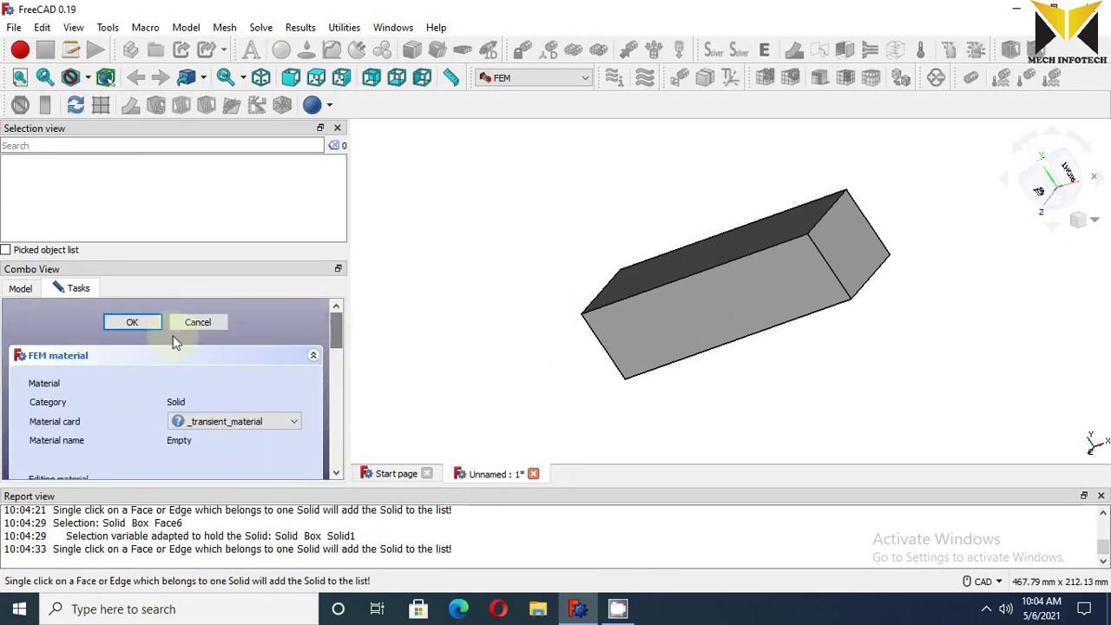
pyautogui.click(132, 322)
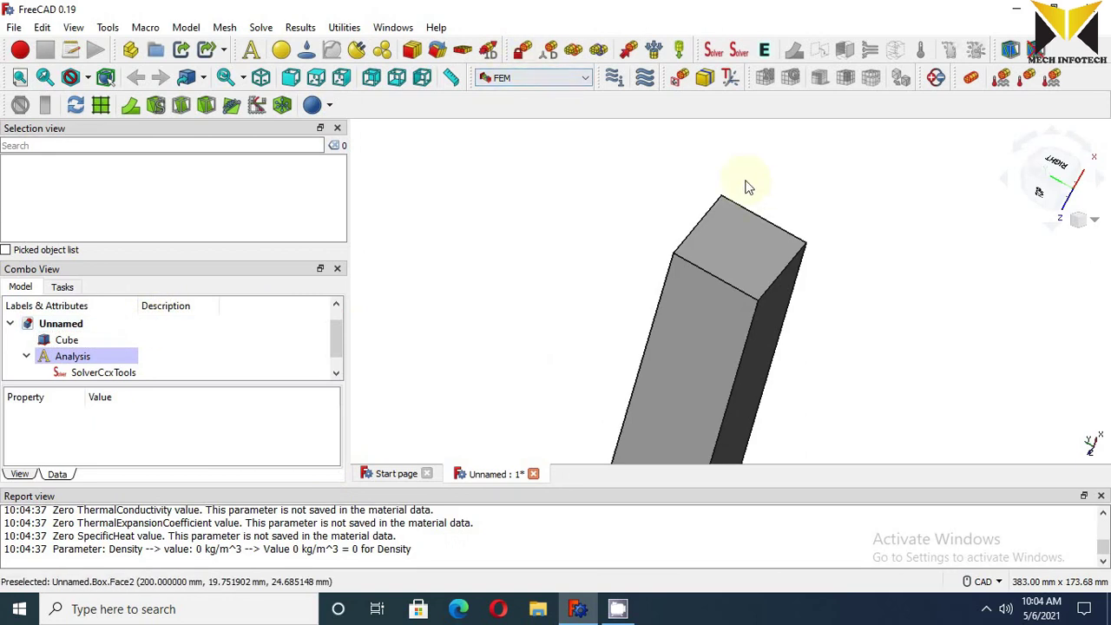
# Add a fixed constraint on the bar's top end face (Box:Face2)
pyautogui.click(524, 52)
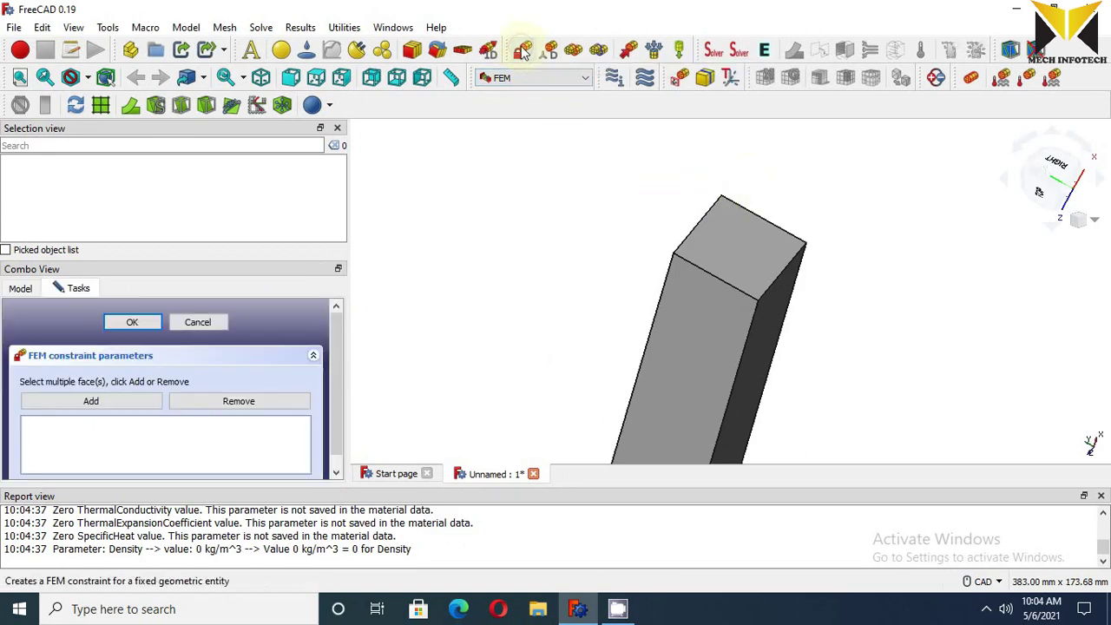
pyautogui.click(742, 239)
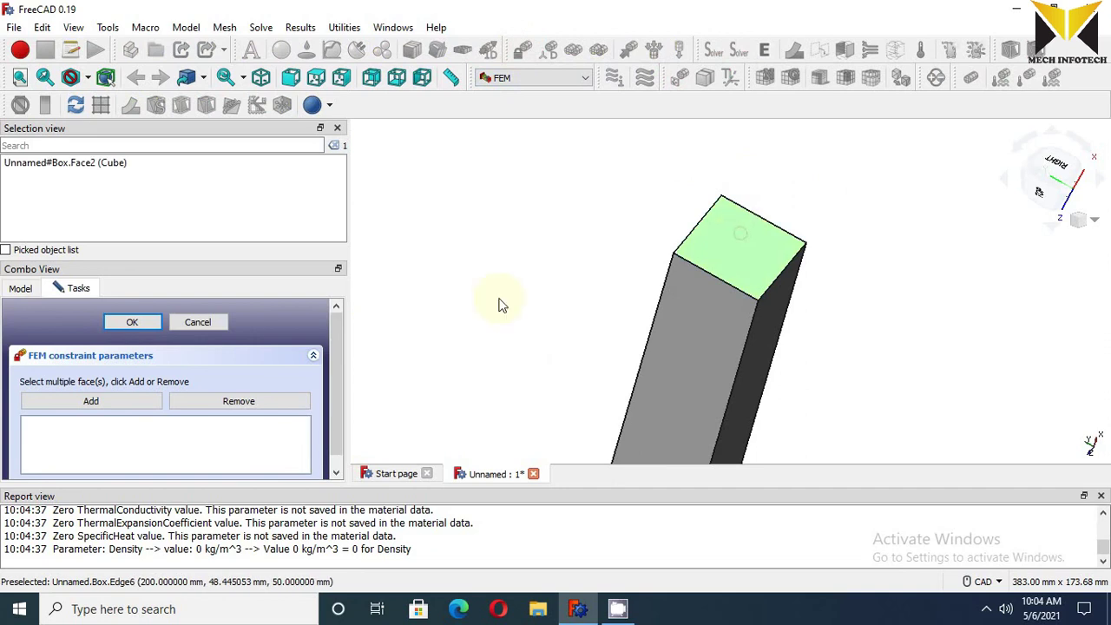
pyautogui.click(117, 402)
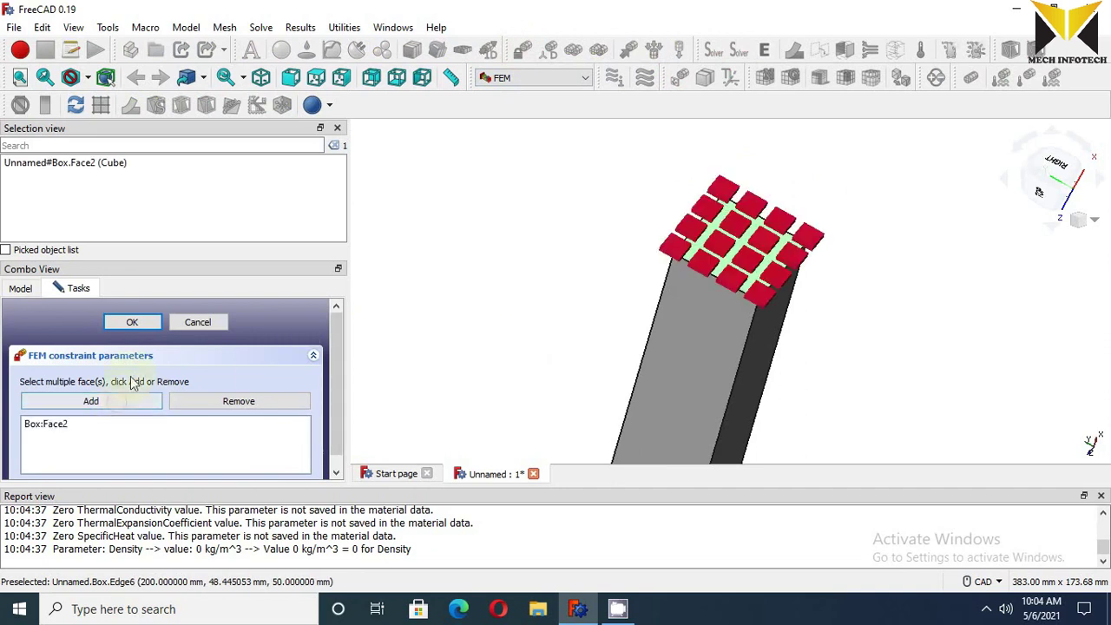
pyautogui.click(132, 323)
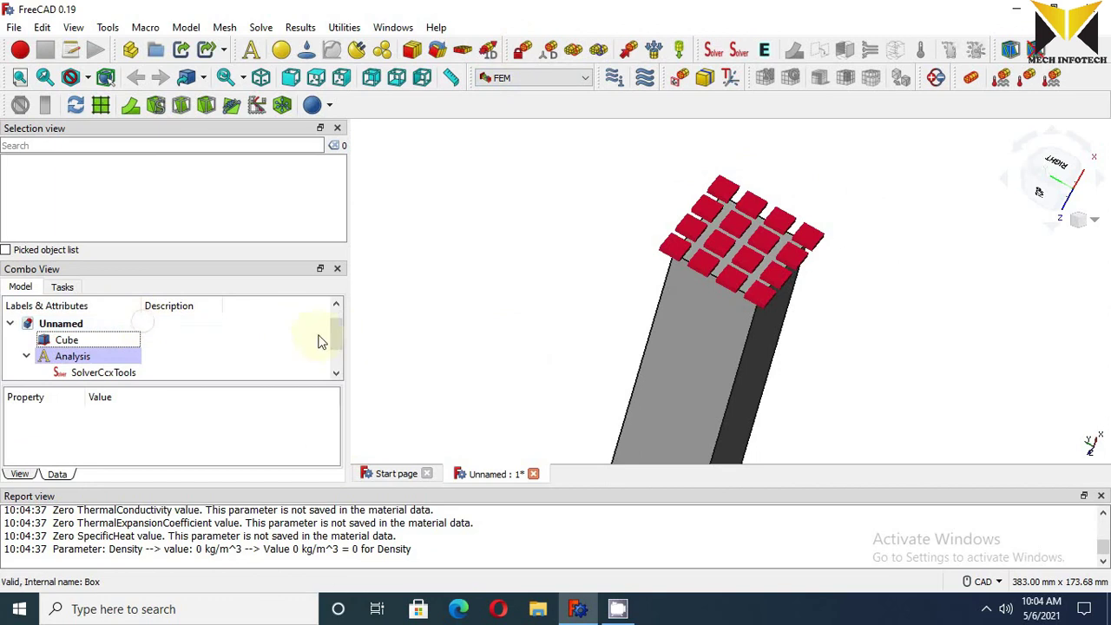
# Rotate and zoom the view to bring the bar's opposite end into reach
pyautogui.moveTo(341, 343); pyautogui.dragTo(342, 374)
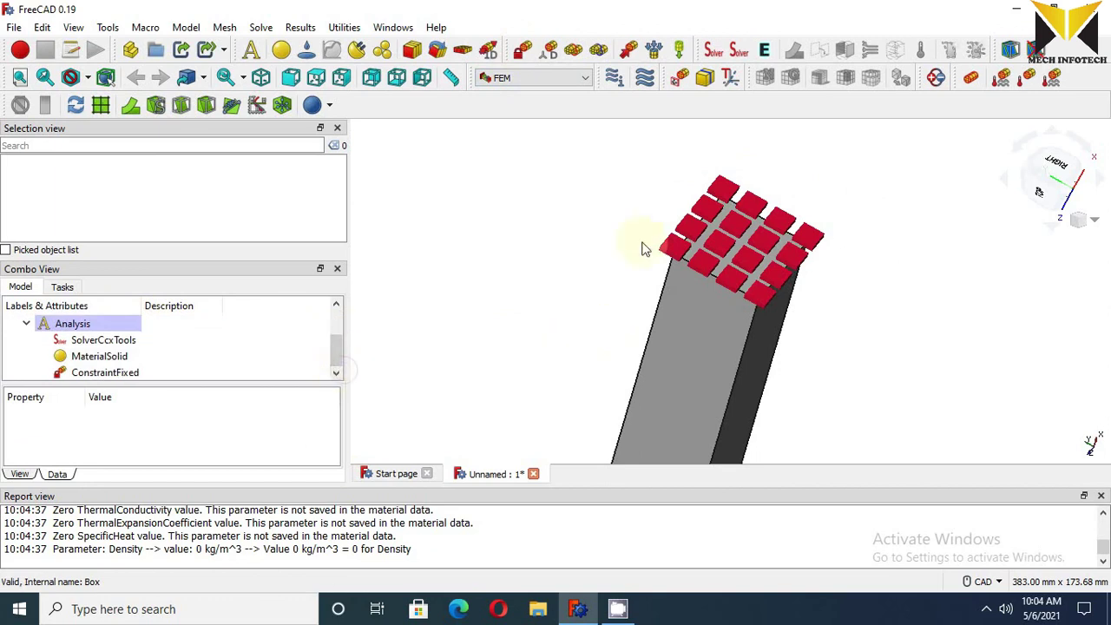
pyautogui.scroll(-3, 650, 246)
pyautogui.scroll(2, 638, 416)
pyautogui.scroll(-2, 633, 449)
pyautogui.moveTo(650, 417); pyautogui.dragTo(719, 334, button='middle')
pyautogui.scroll(3, 662, 386)
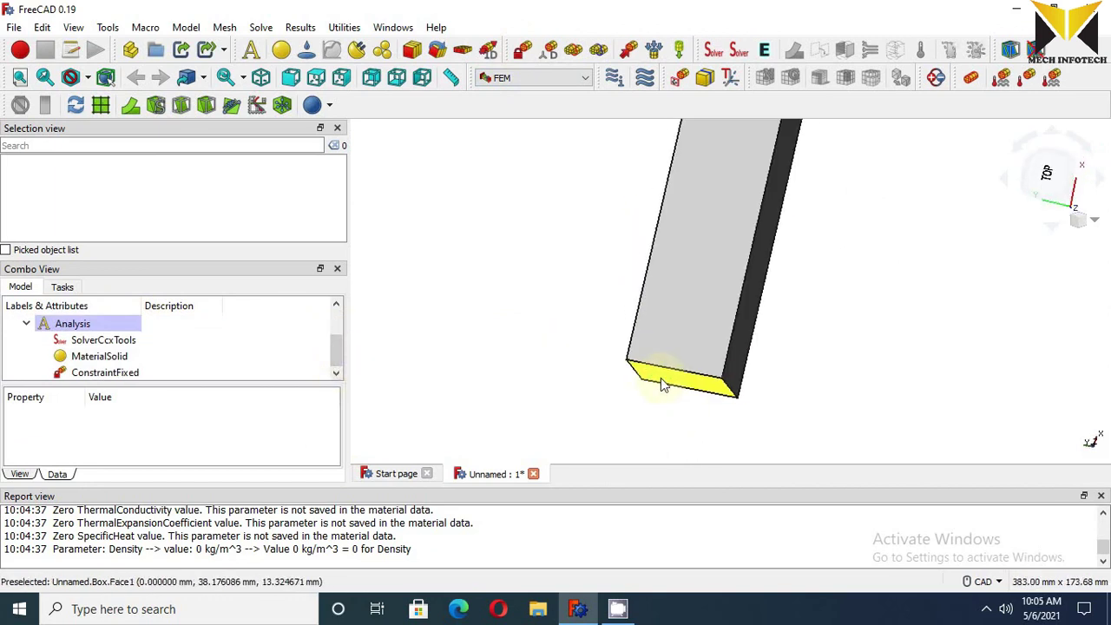
pyautogui.scroll(-2, 664, 384)
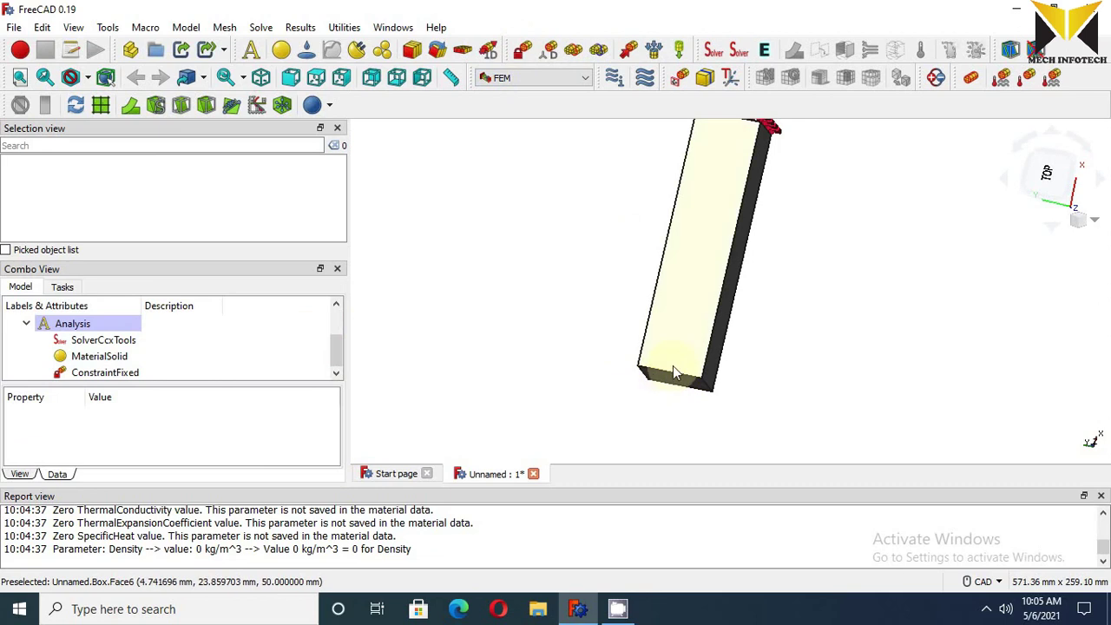
pyautogui.scroll(3, 671, 378)
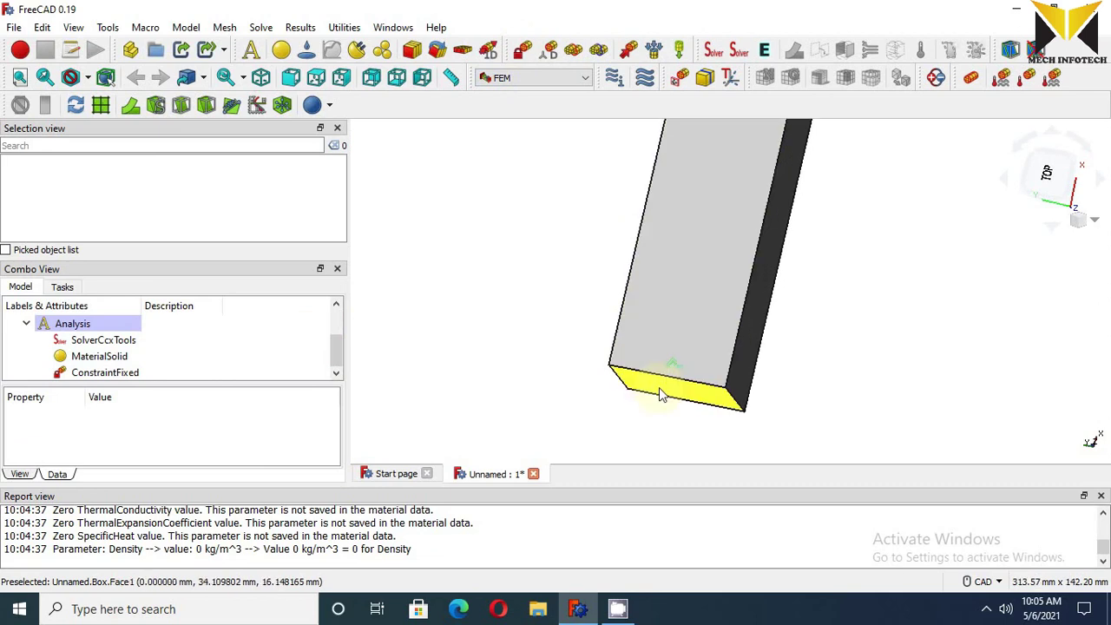
# Apply a 500000 N force constraint to the bar's bottom end face (Box:Face1)
pyautogui.click(631, 54)
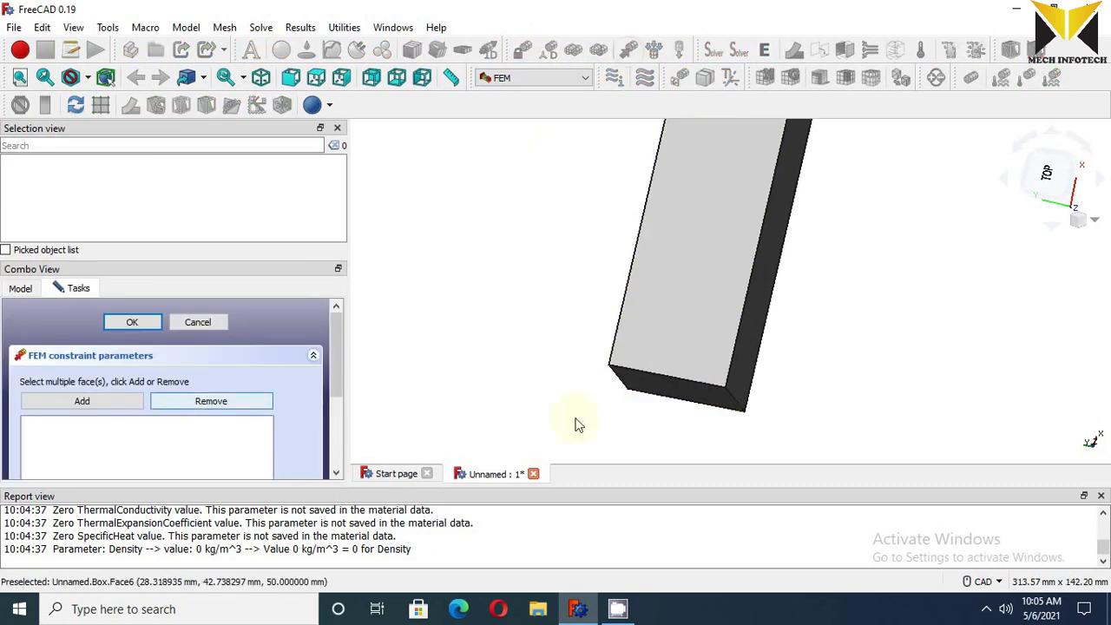
pyautogui.click(657, 388)
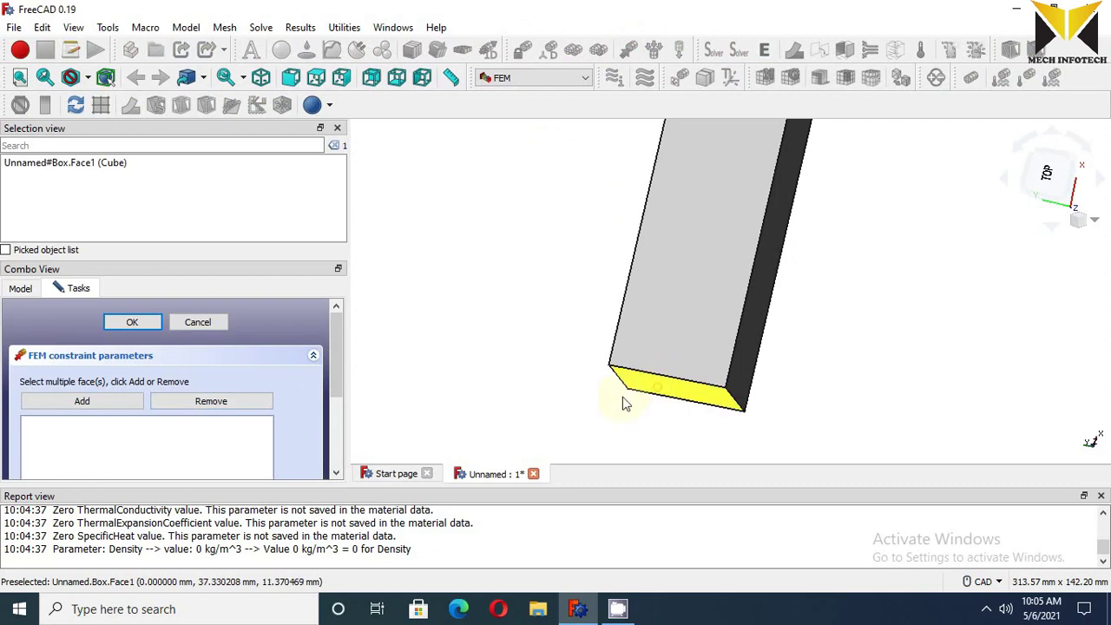
pyautogui.click(113, 408)
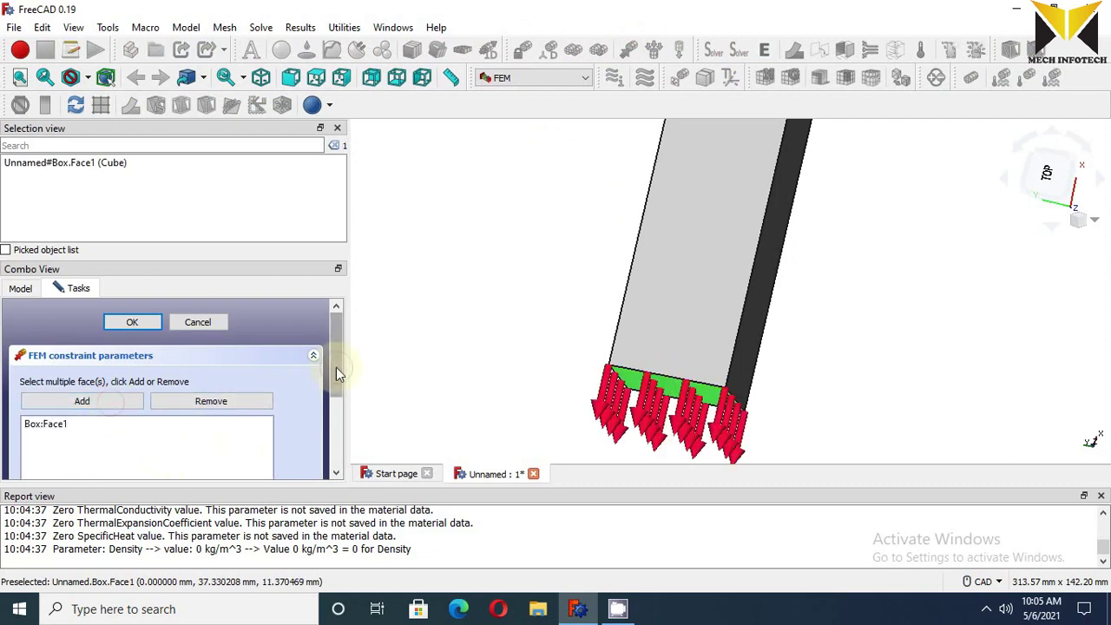
pyautogui.moveTo(336, 368); pyautogui.dragTo(337, 445)
pyautogui.click(171, 411)
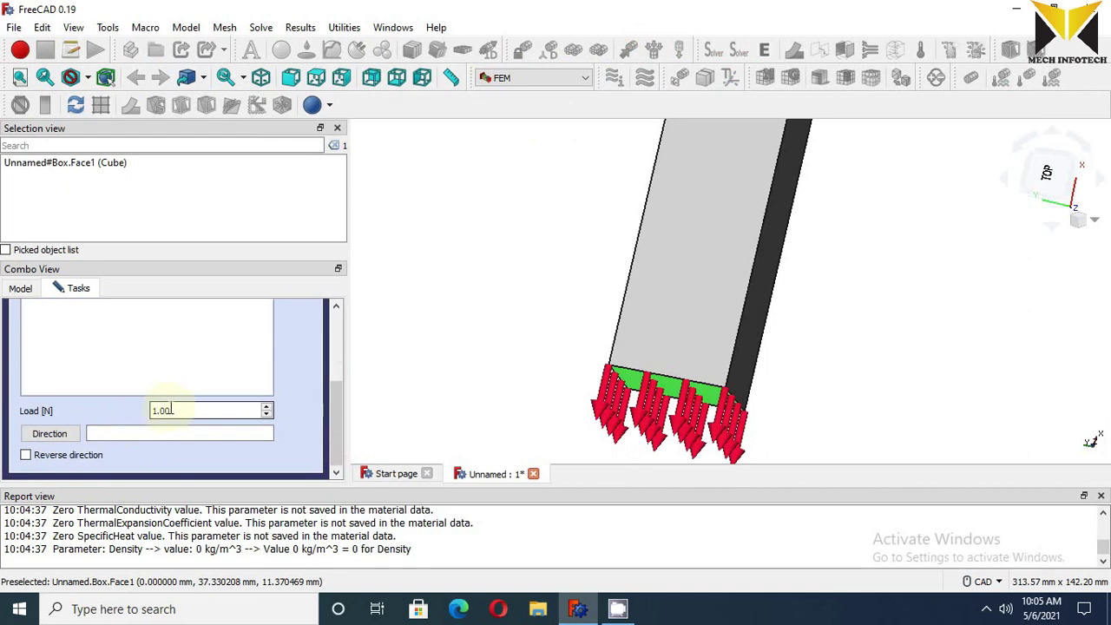
pyautogui.doubleClick(171, 411)
pyautogui.write('500000')
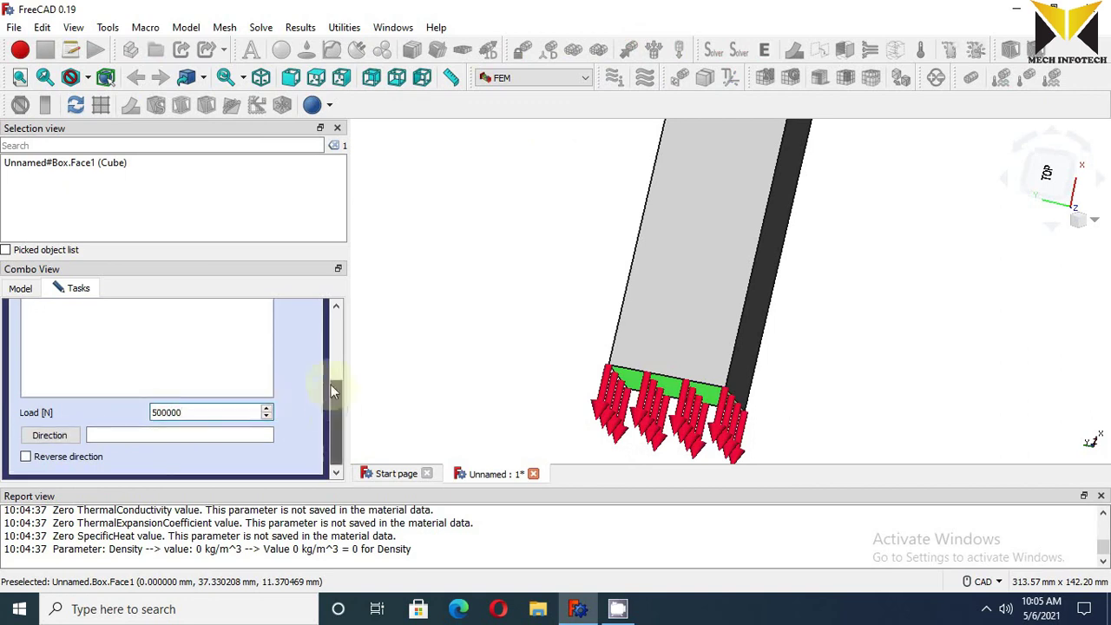
pyautogui.moveTo(334, 408); pyautogui.dragTo(322, 330)
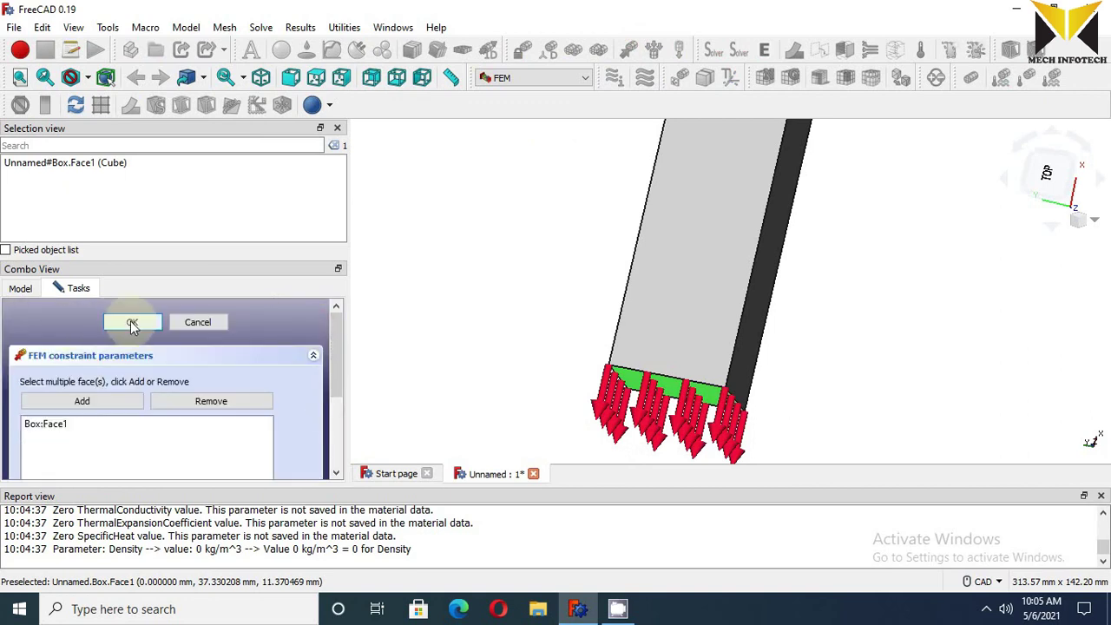
pyautogui.click(132, 324)
# Generate a Netgen tetrahedral mesh of the bar with Max. Size 10
pyautogui.scroll(-5, 643, 260)
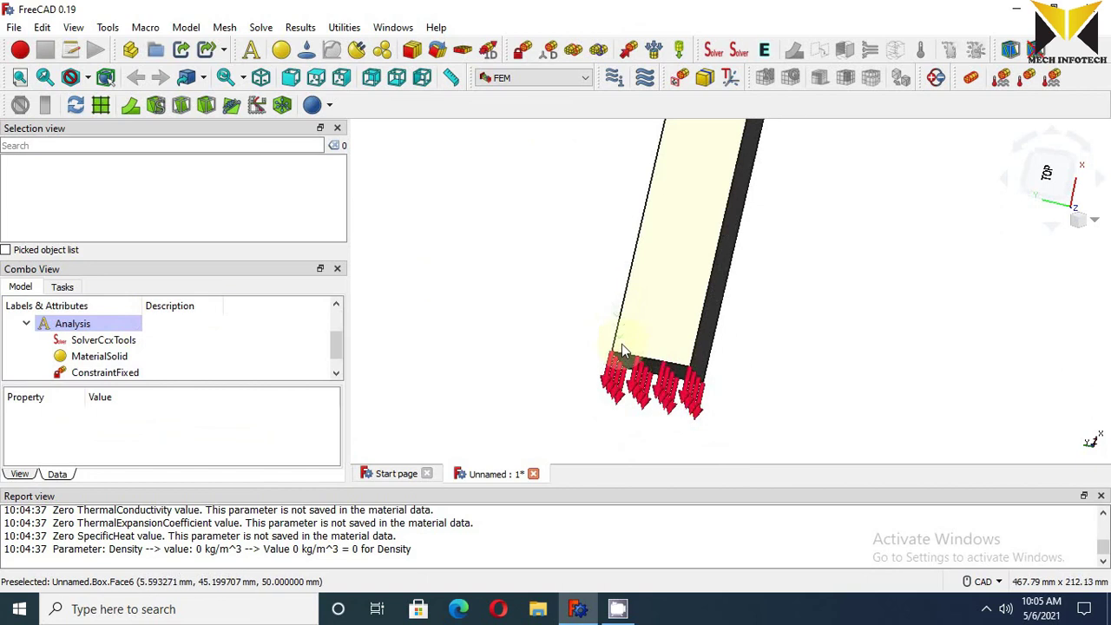
pyautogui.click(677, 240)
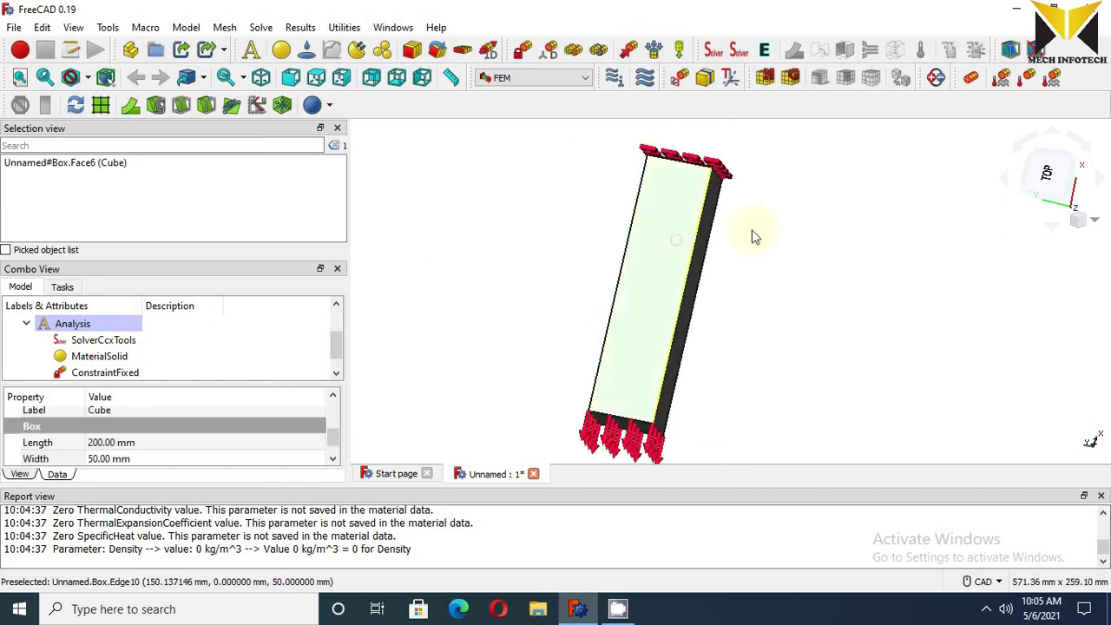
pyautogui.click(765, 82)
pyautogui.doubleClick(217, 385)
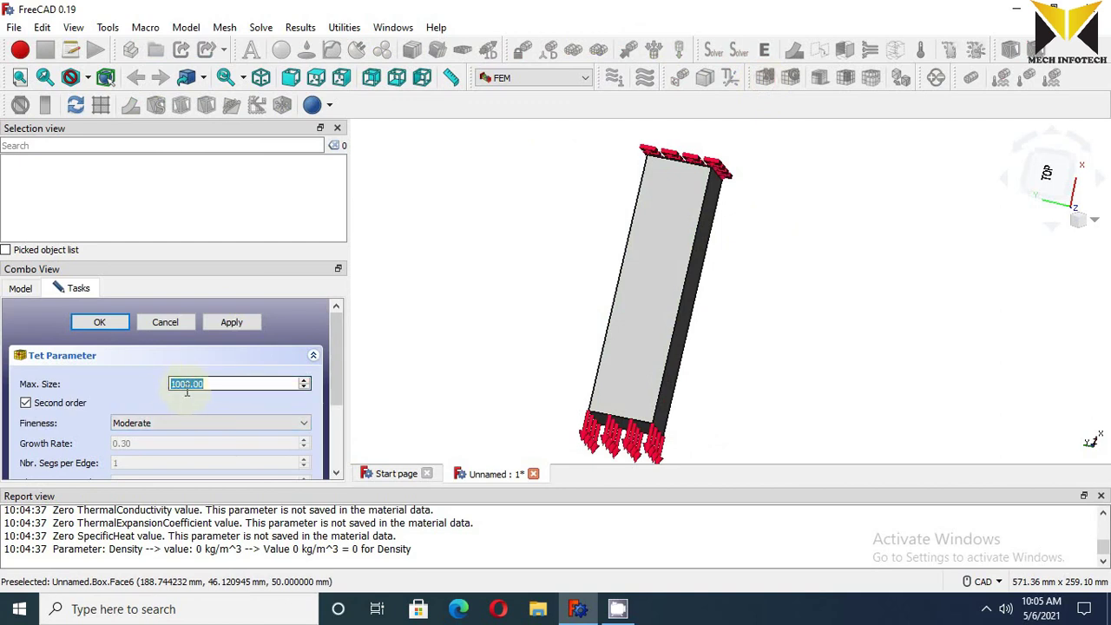
pyautogui.write('10')
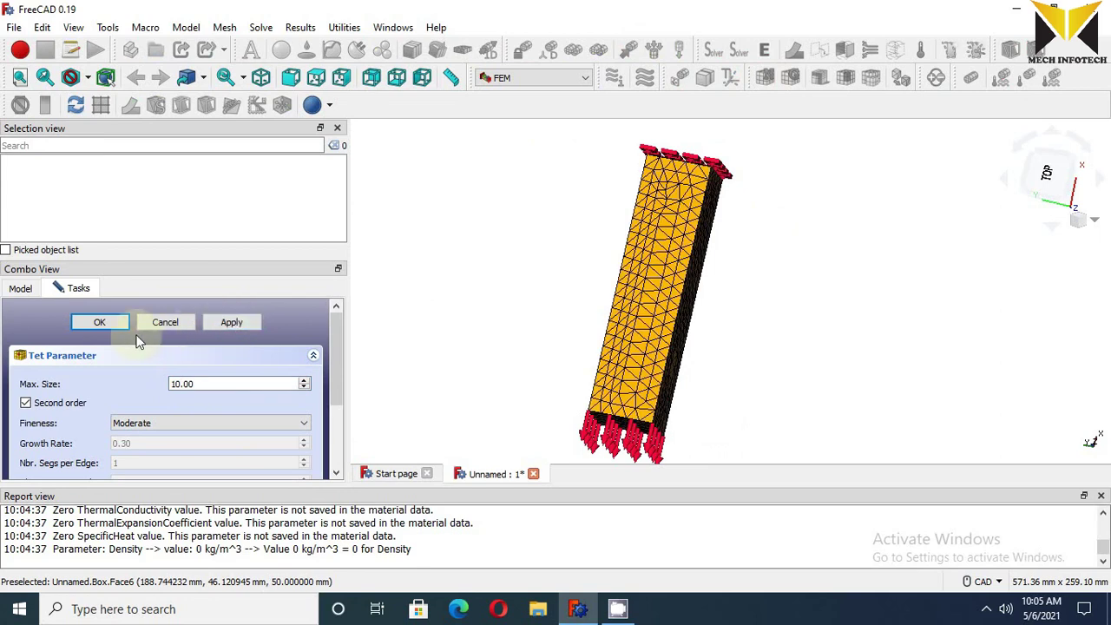
pyautogui.click(100, 323)
pyautogui.scroll(-2, 528, 273)
pyautogui.scroll(2, 521, 290)
pyautogui.moveTo(521, 290); pyautogui.dragTo(556, 295, button='middle')
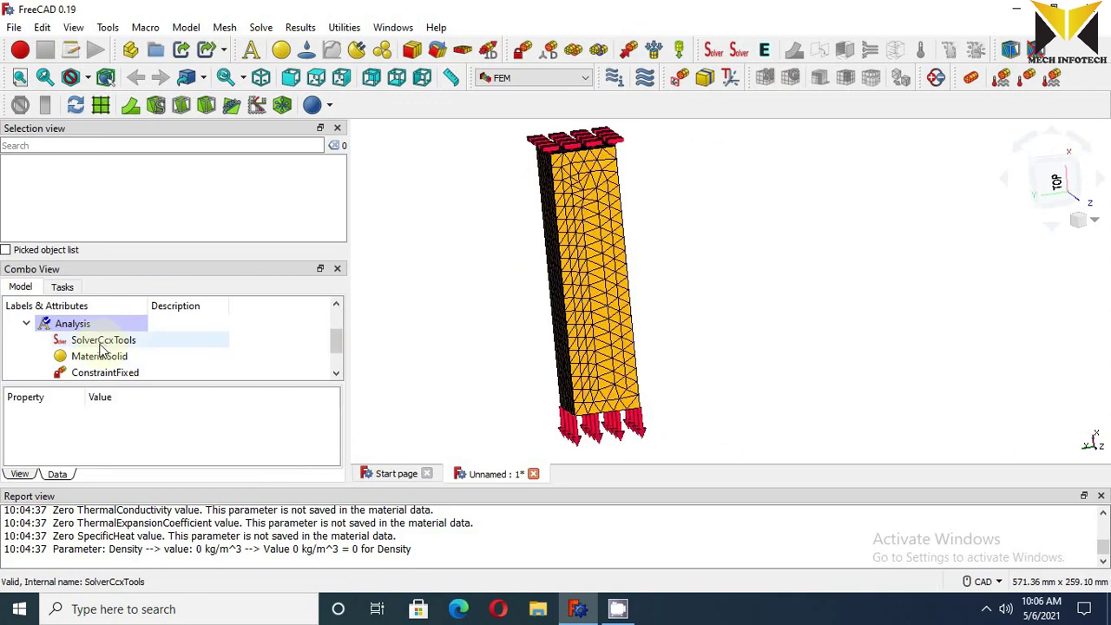
# Set the CalculiX solver's analysis type to Static
pyautogui.doubleClick(101, 343)
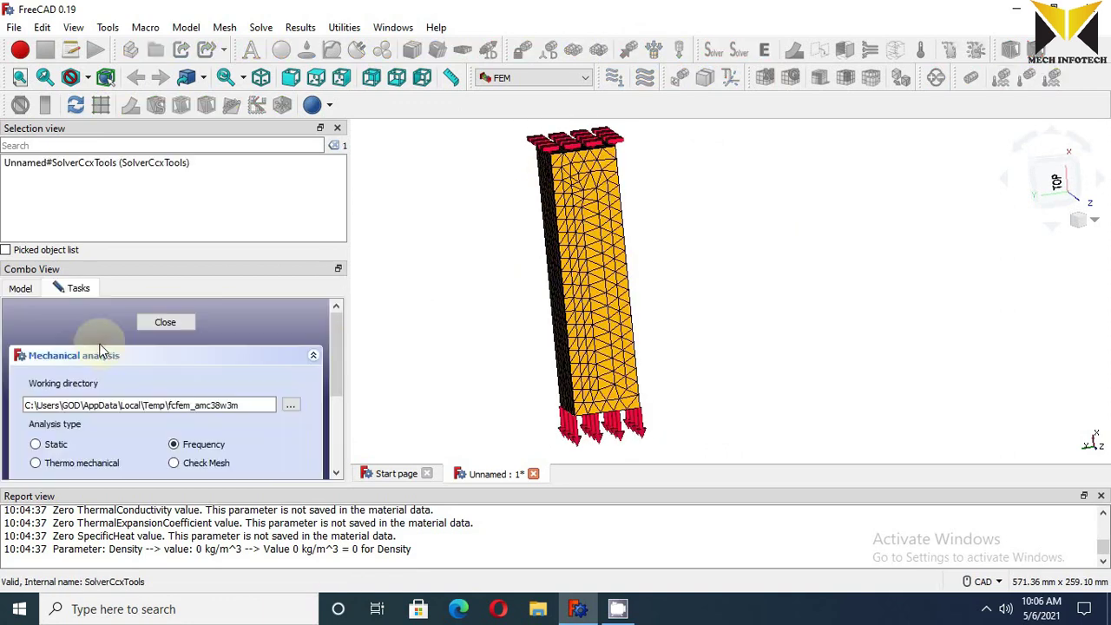
pyautogui.click(47, 447)
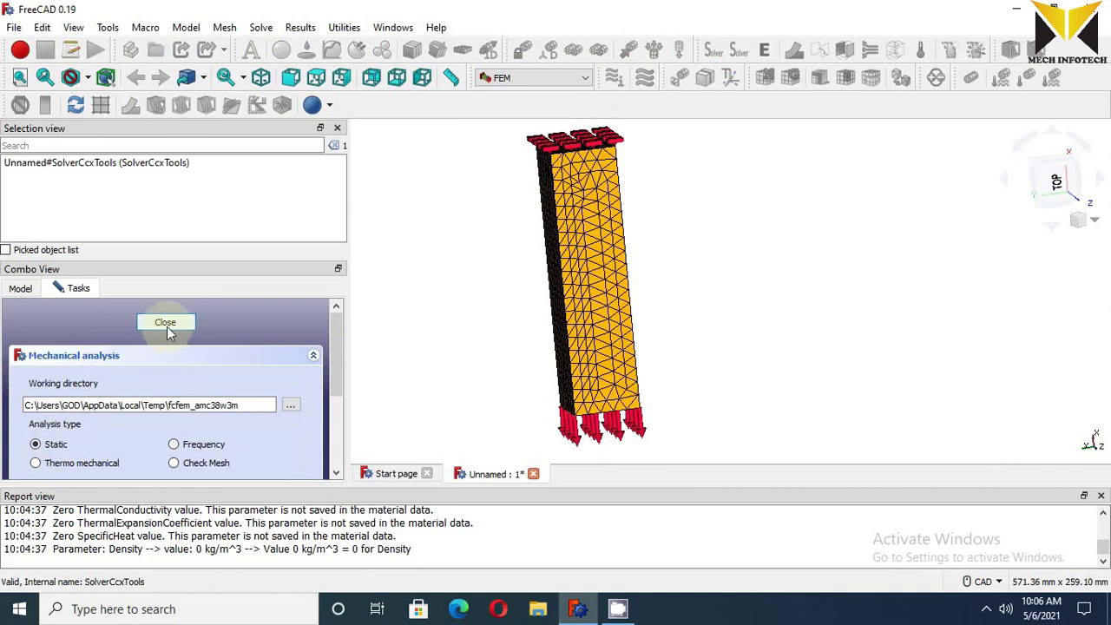
pyautogui.click(167, 326)
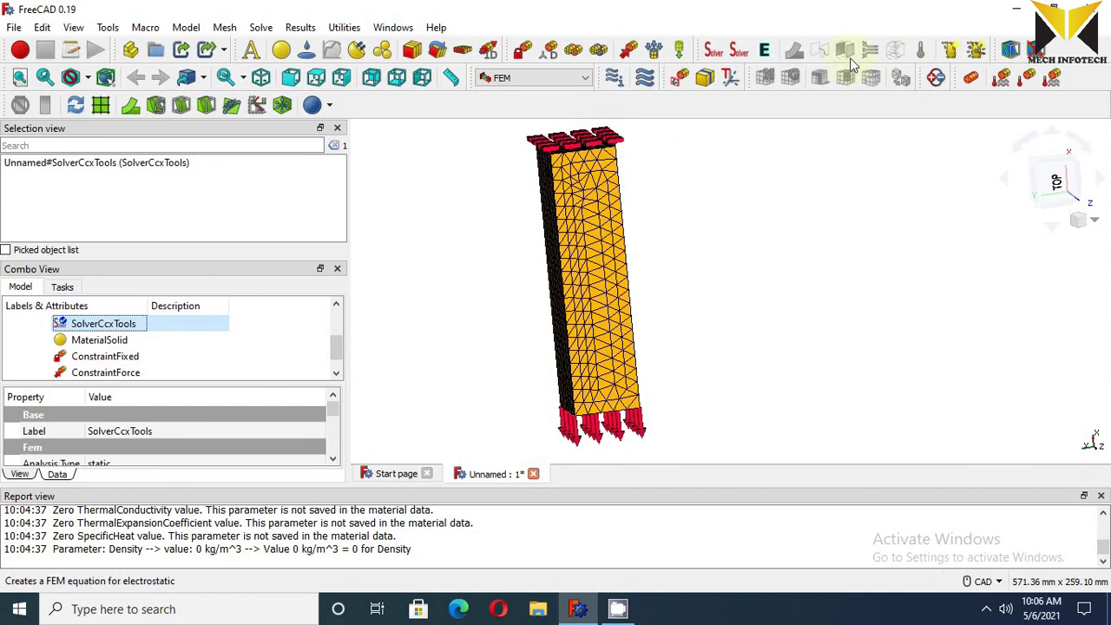
# Run the solver calculations, producing CCX_Results and ccx_dat_file
pyautogui.click(261, 27)
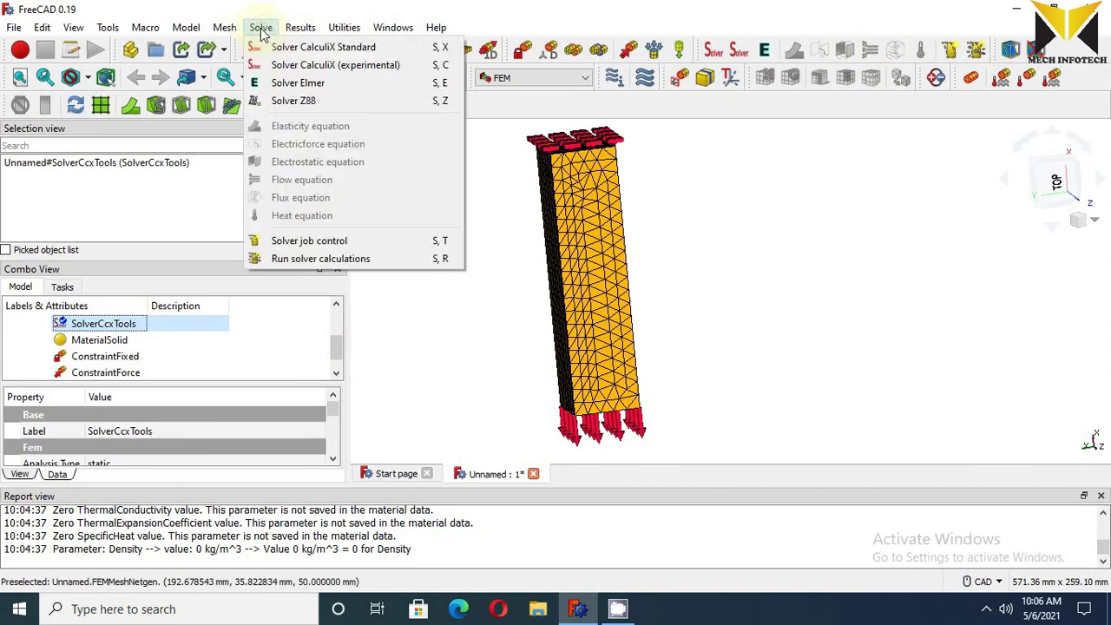
pyautogui.click(297, 263)
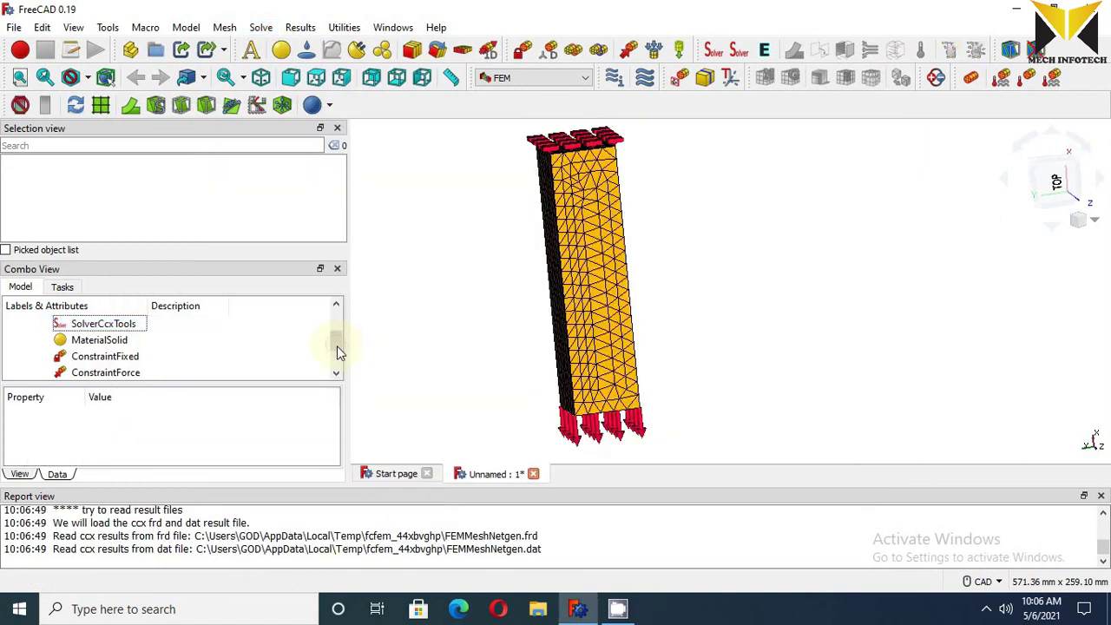
pyautogui.moveTo(338, 350); pyautogui.dragTo(338, 362)
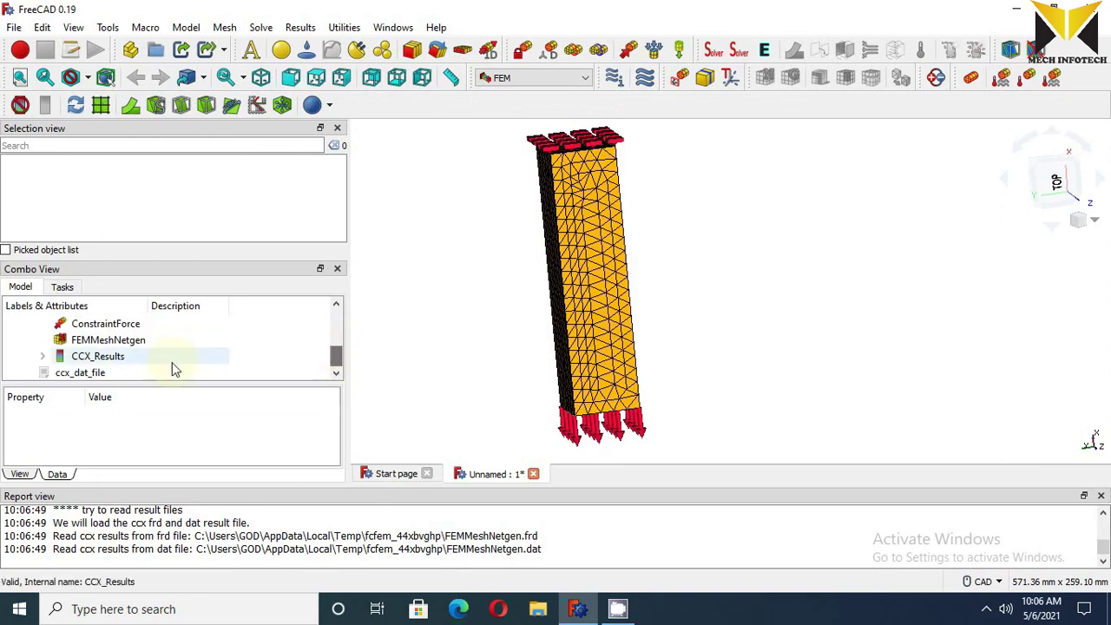
# View displacement magnitude (0.00–0.50 mm), adjust Max range and Displacement factor, then close the results
pyautogui.doubleClick(98, 357)
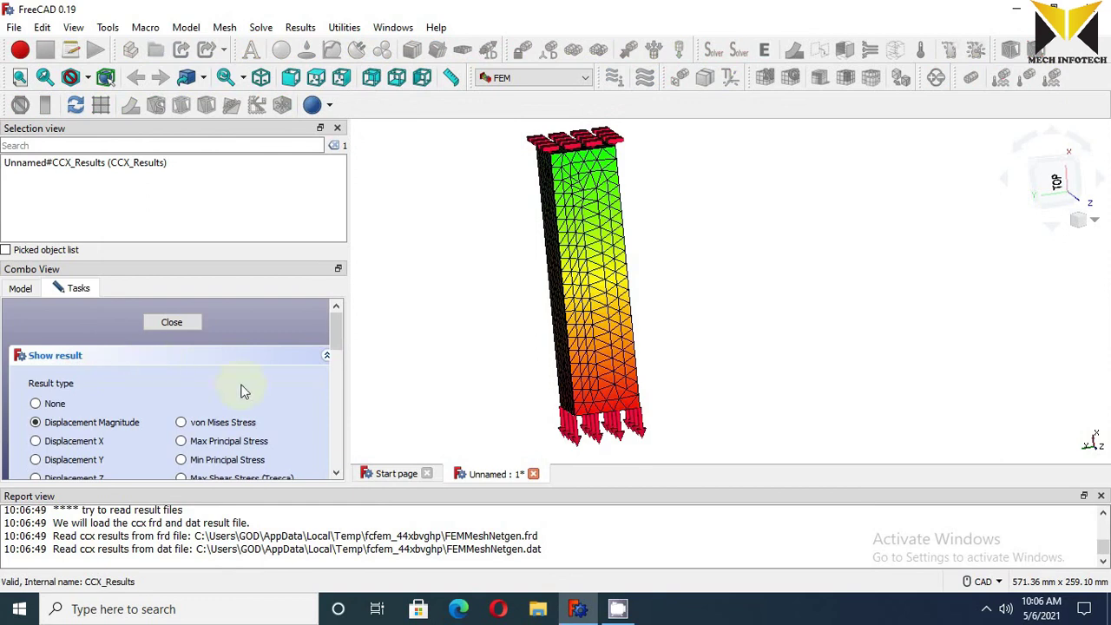
pyautogui.moveTo(334, 340); pyautogui.dragTo(336, 348)
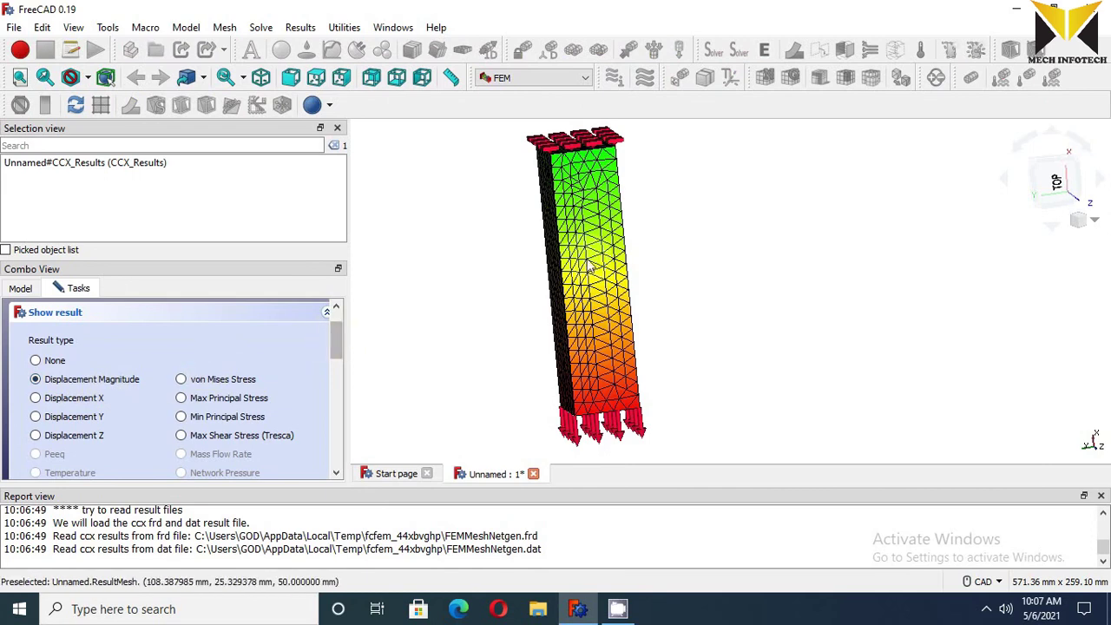
pyautogui.moveTo(335, 347); pyautogui.dragTo(335, 378)
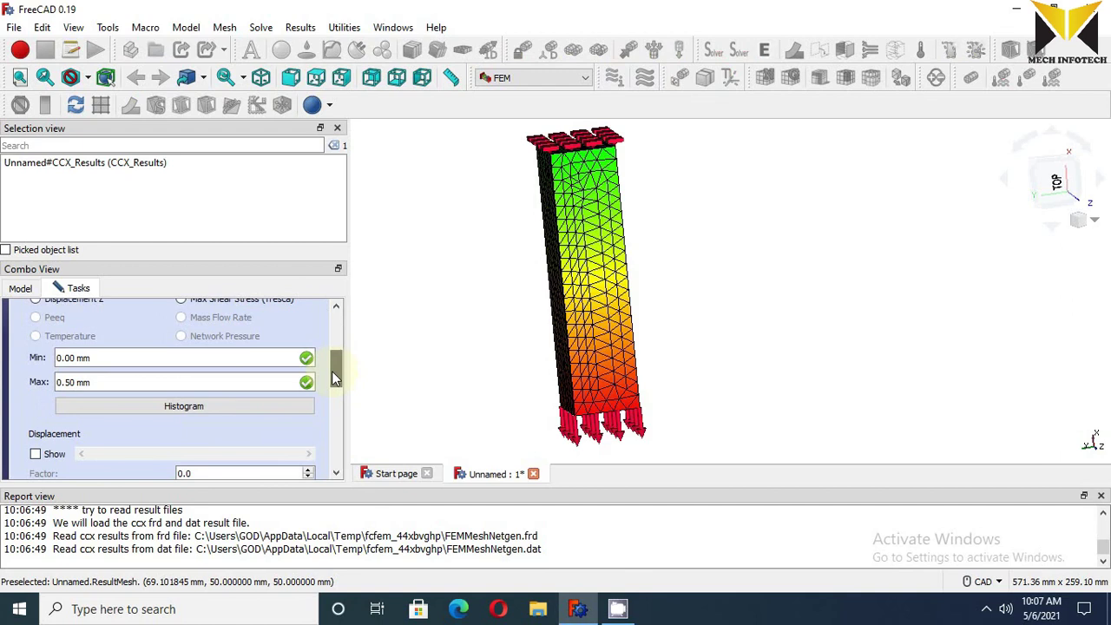
pyautogui.moveTo(96, 385); pyautogui.dragTo(45, 389)
pyautogui.moveTo(339, 371); pyautogui.dragTo(339, 370)
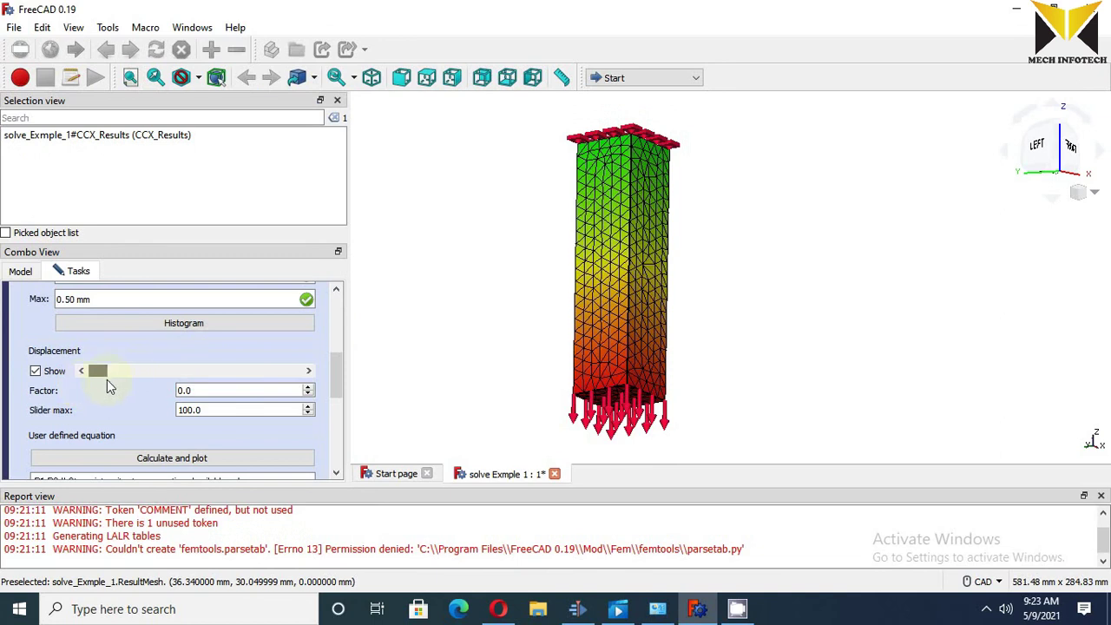
pyautogui.moveTo(106, 380); pyautogui.dragTo(160, 373)
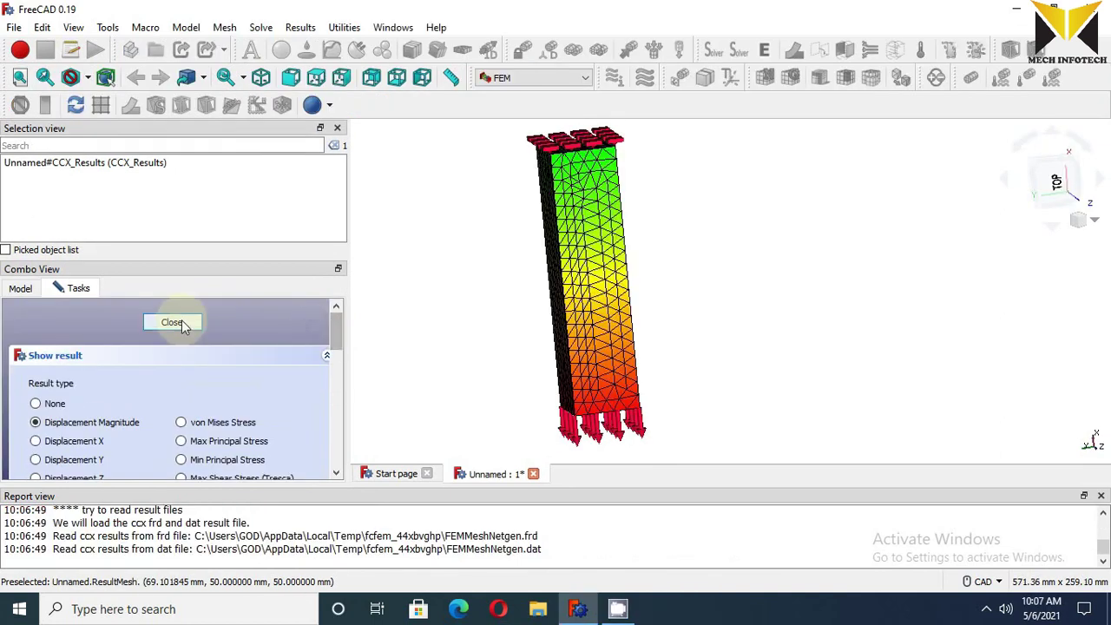
pyautogui.click(180, 322)
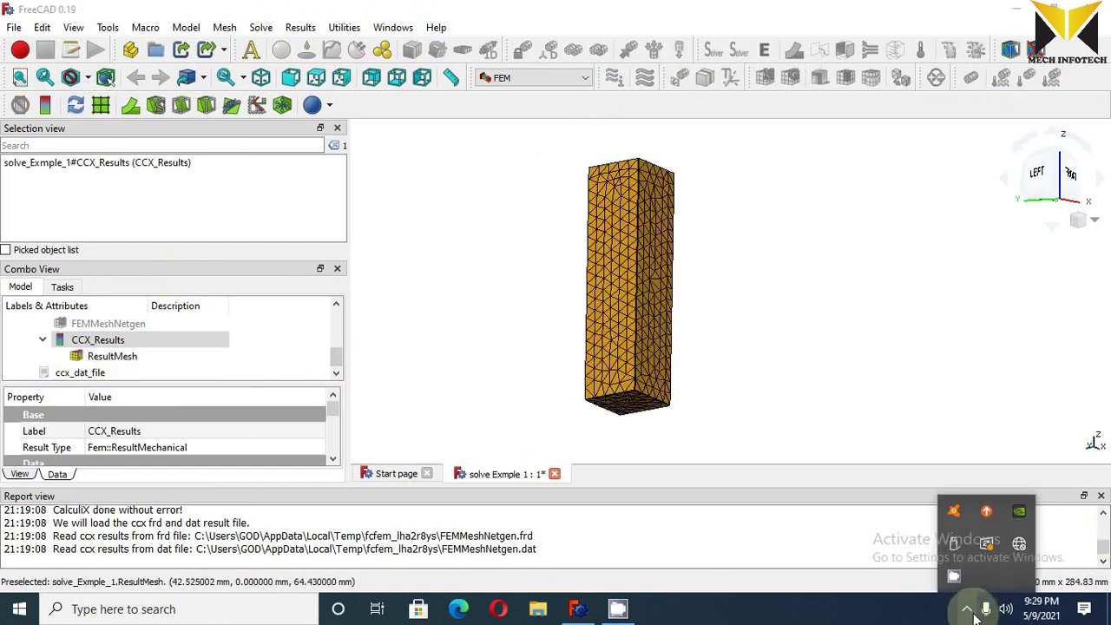
# Create a ResultPipeline from CCX_Results and add a Warp filter warping by Displacement
pyautogui.click(969, 610)
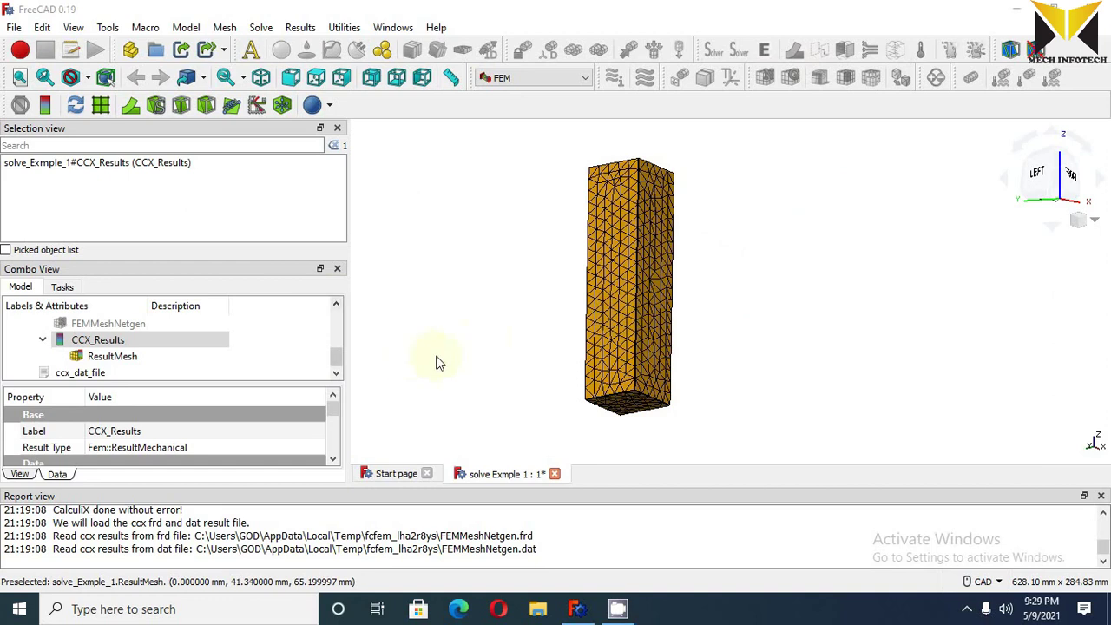
pyautogui.click(473, 335)
pyautogui.doubleClick(104, 342)
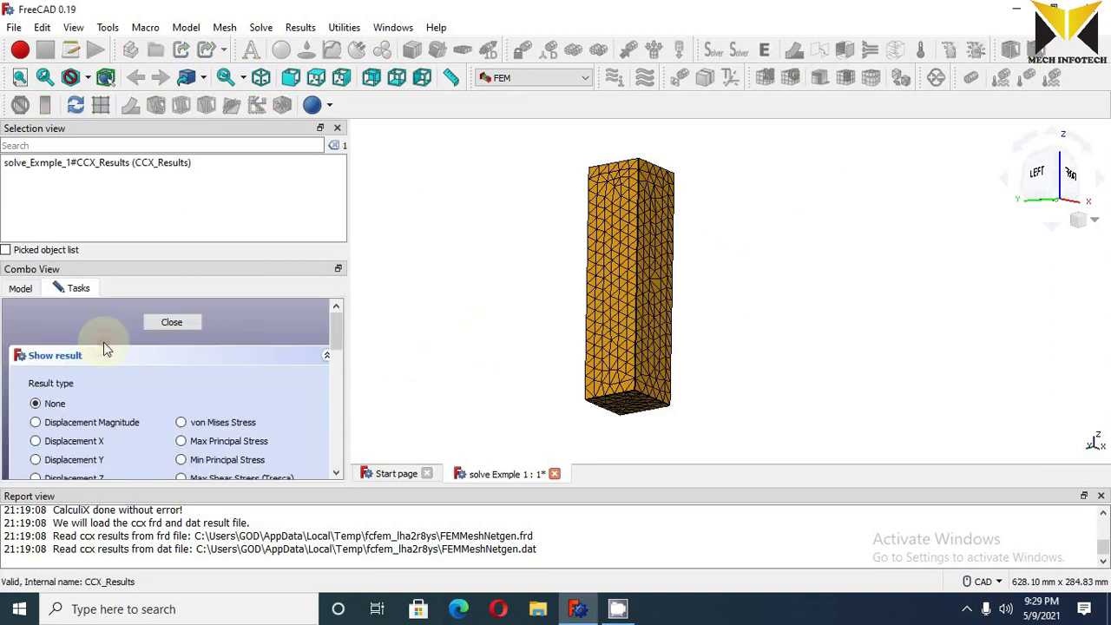
pyautogui.click(146, 328)
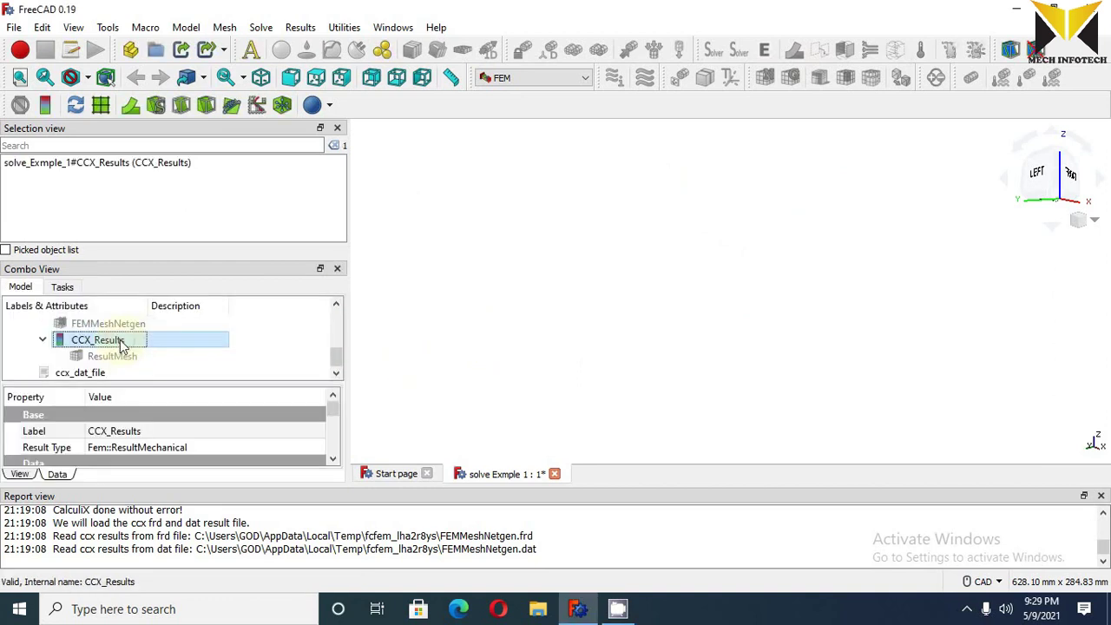
pyautogui.click(102, 111)
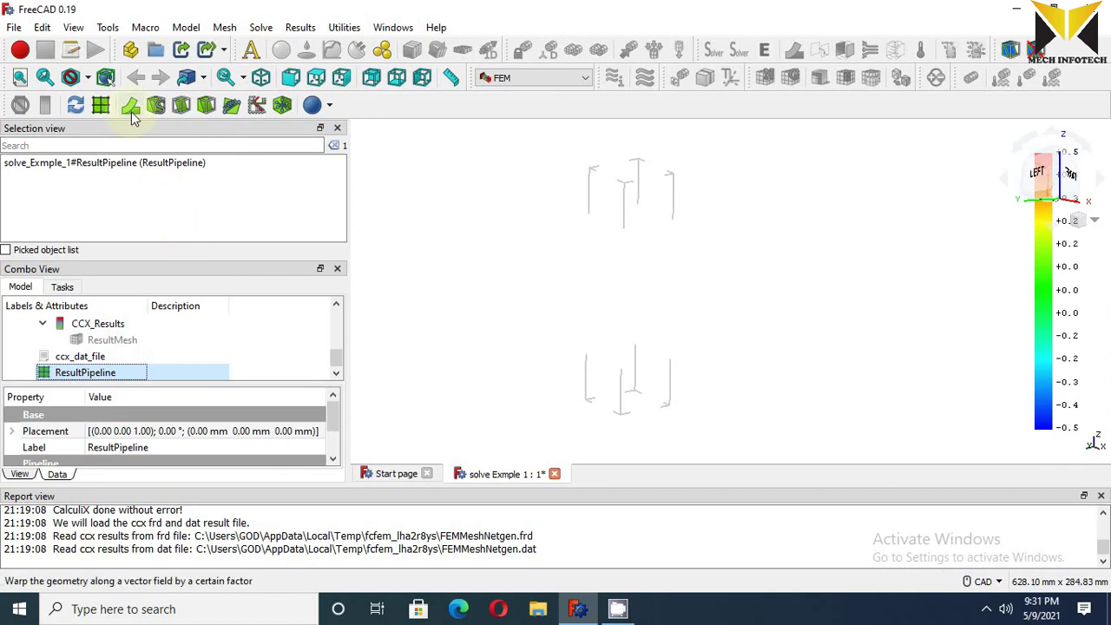
pyautogui.click(132, 108)
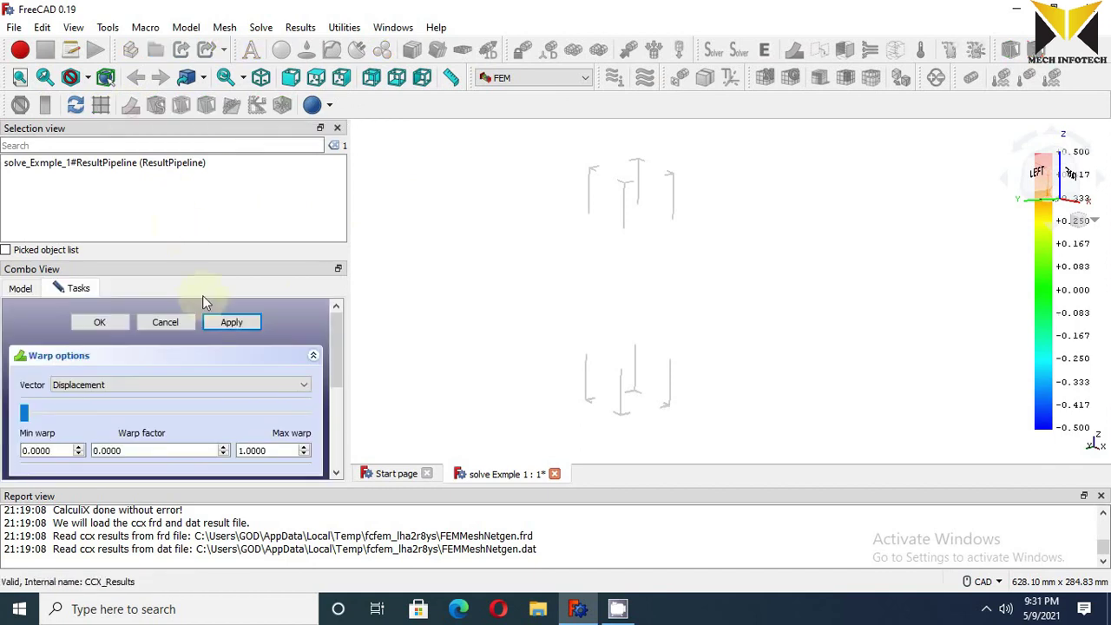
pyautogui.moveTo(335, 343); pyautogui.dragTo(340, 426)
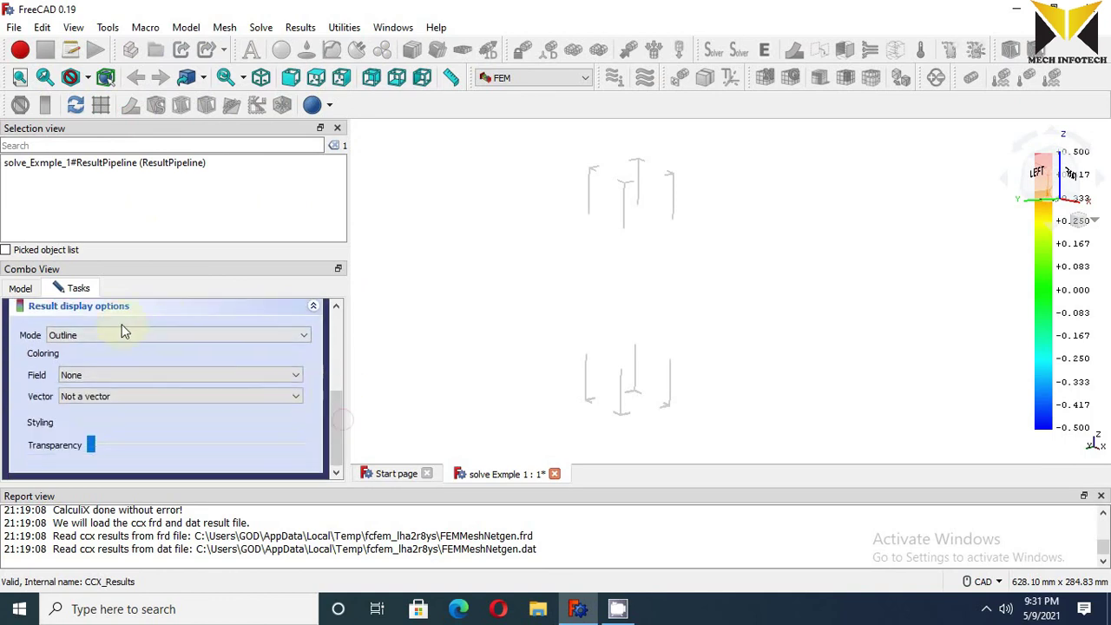
# Show the pipeline as Surface coloured by Displacement Magnitude, legend spanning 0.000 to 0.495
pyautogui.click(76, 339)
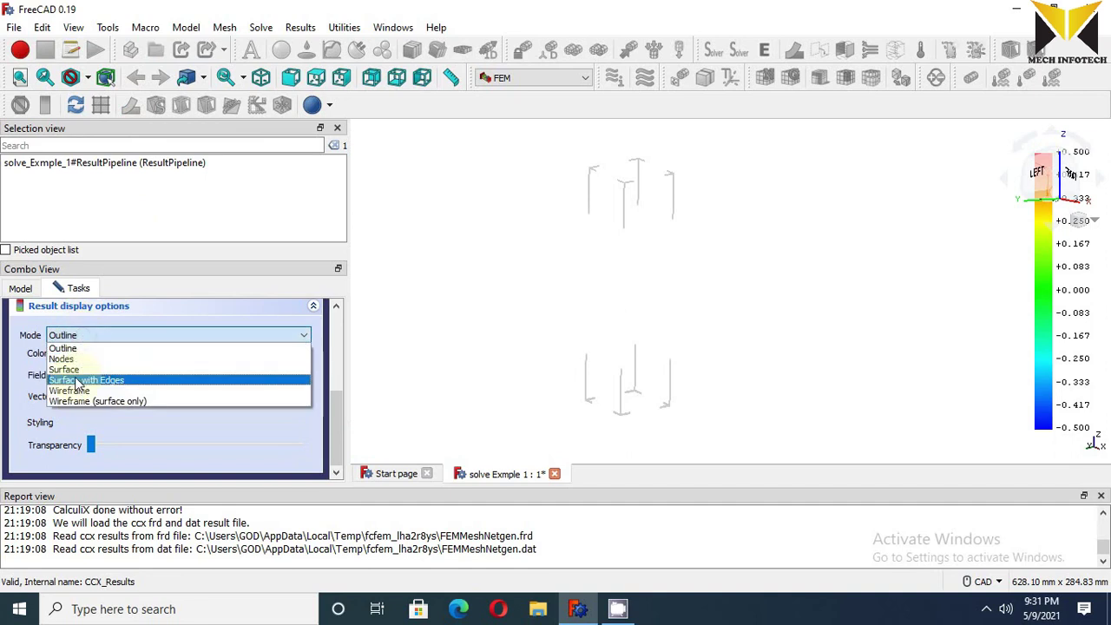
pyautogui.click(82, 370)
pyautogui.click(75, 375)
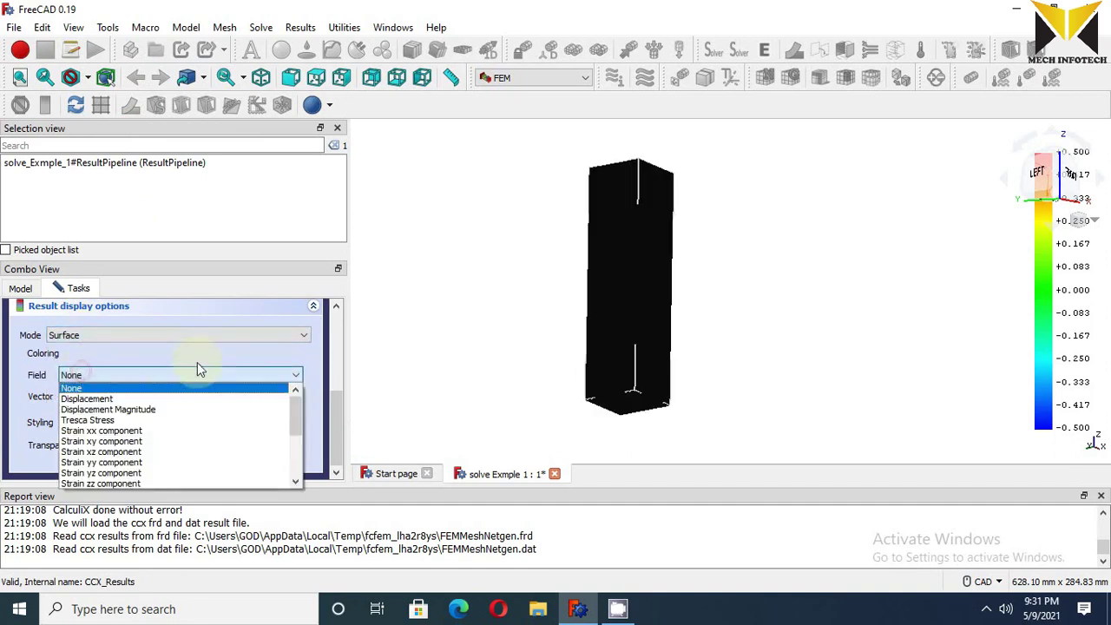
pyautogui.click(249, 355)
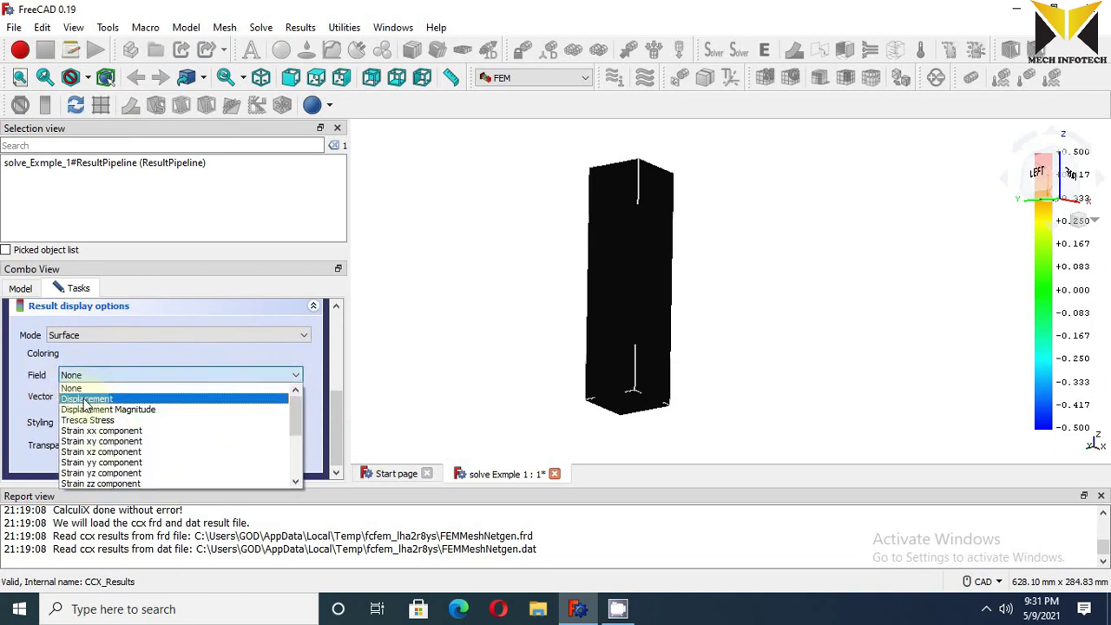
pyautogui.click(85, 399)
pyautogui.click(85, 398)
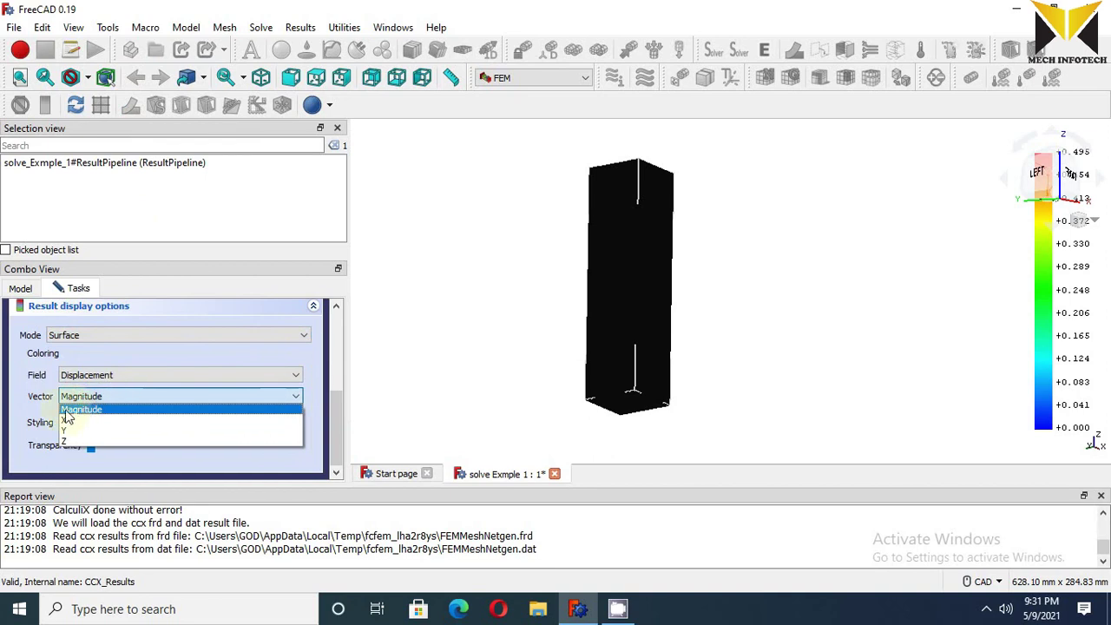
pyautogui.click(72, 412)
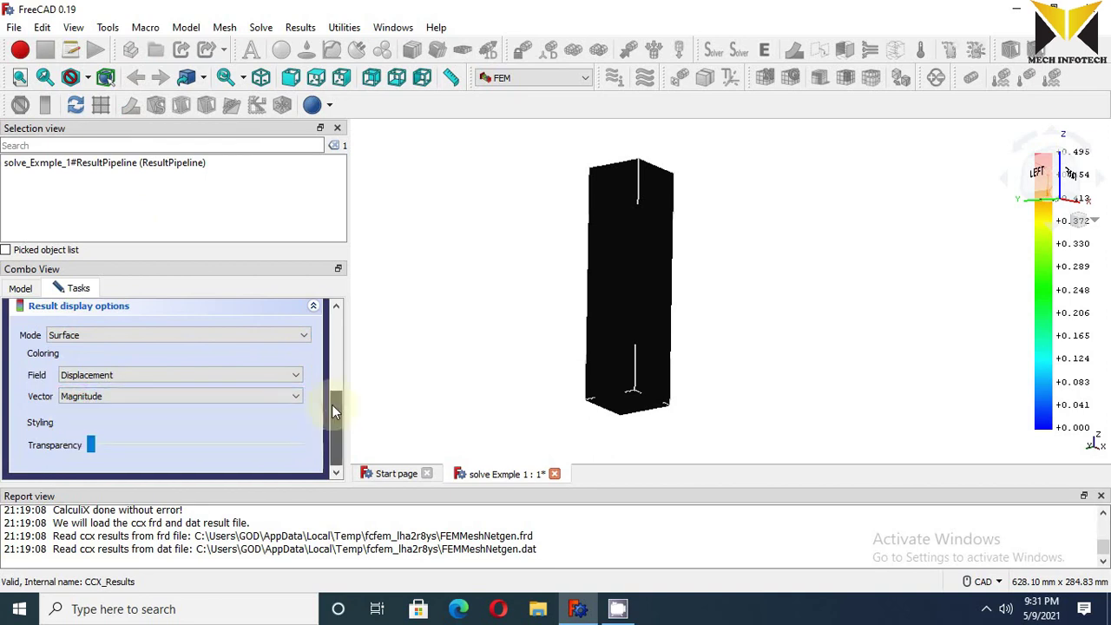
pyautogui.moveTo(332, 405); pyautogui.dragTo(328, 316)
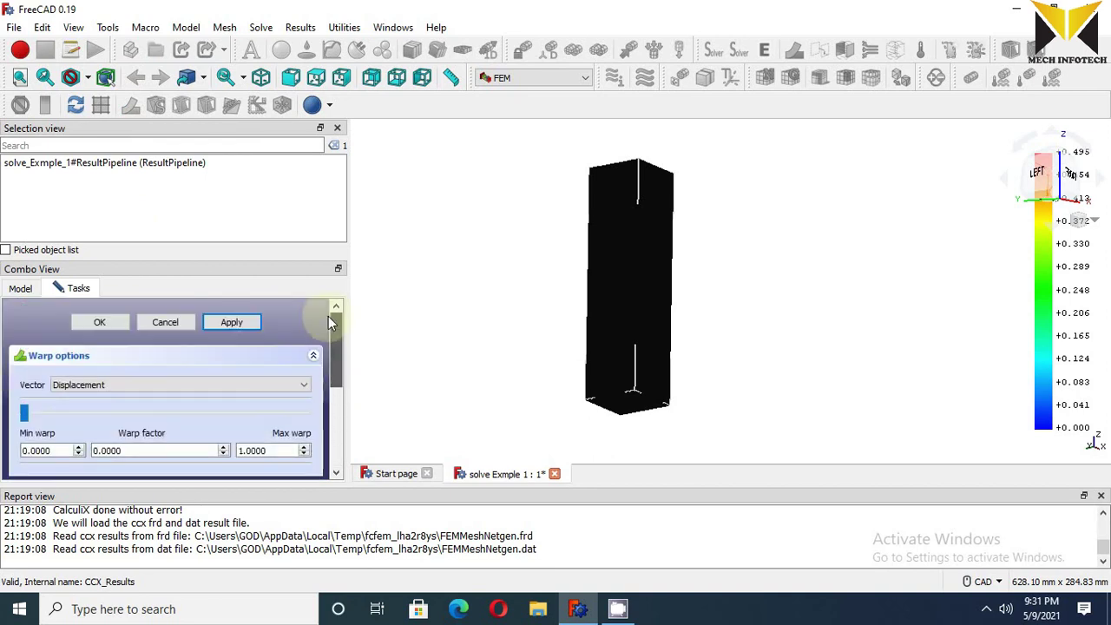
# Apply the pipeline display settings, then enable Backlight color in the Display preferences
pyautogui.click(222, 329)
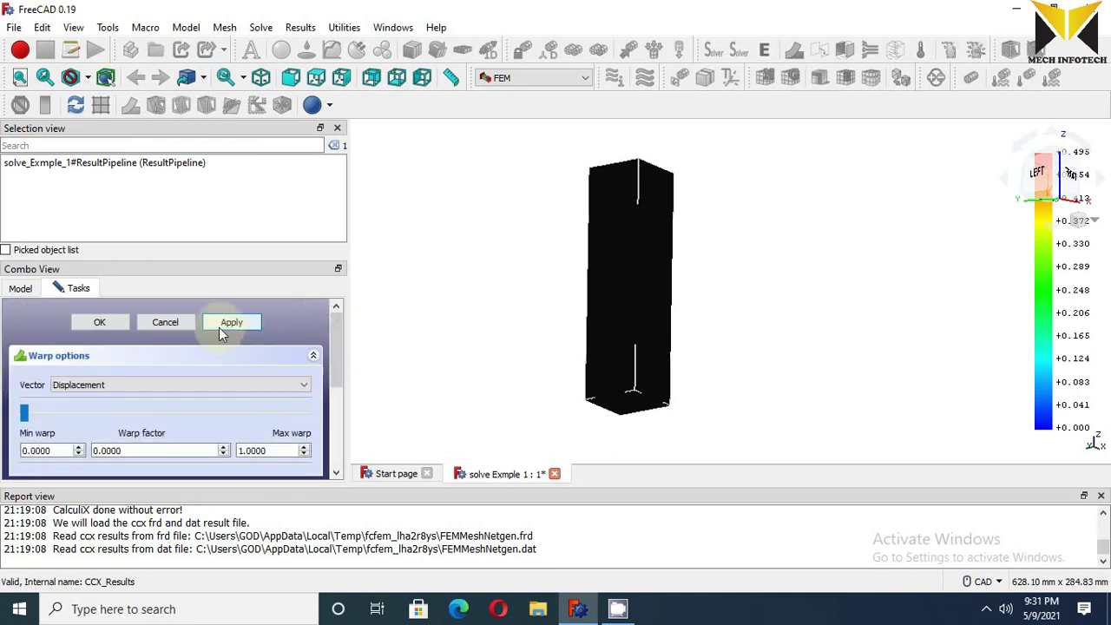
pyautogui.click(83, 30)
pyautogui.click(148, 345)
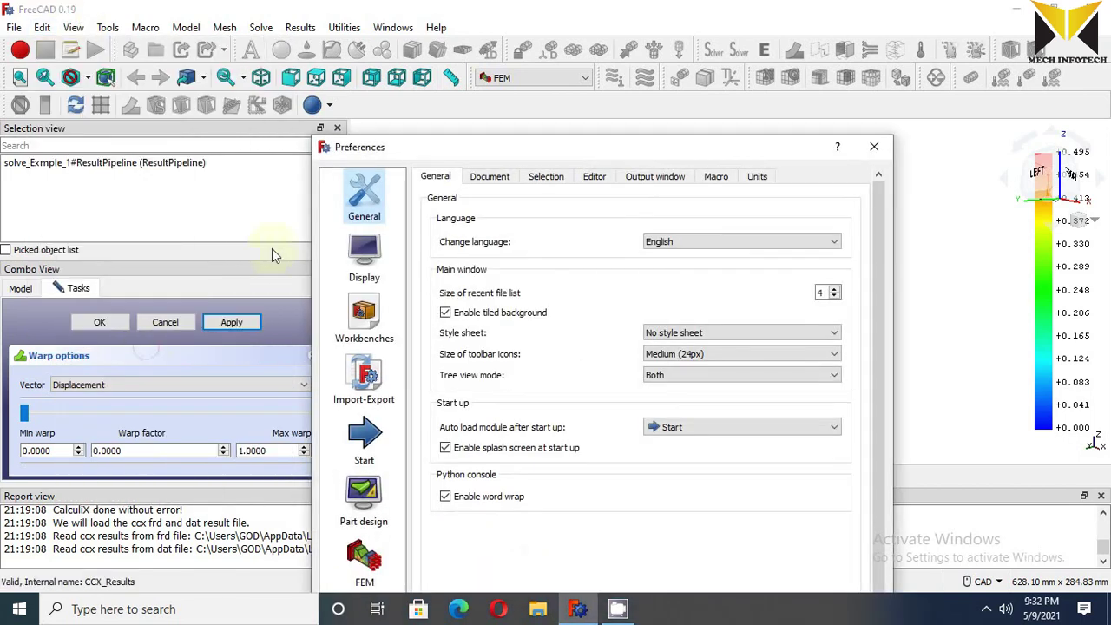
pyautogui.moveTo(463, 149); pyautogui.dragTo(397, 70)
pyautogui.click(304, 178)
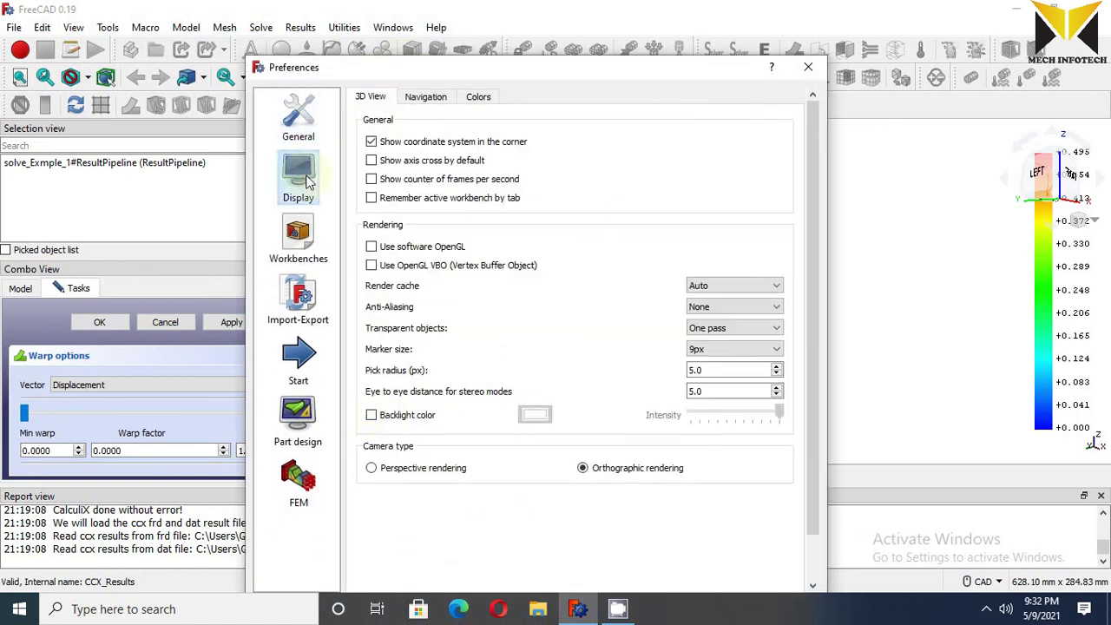
pyautogui.click(372, 416)
pyautogui.moveTo(515, 76); pyautogui.dragTo(471, 28)
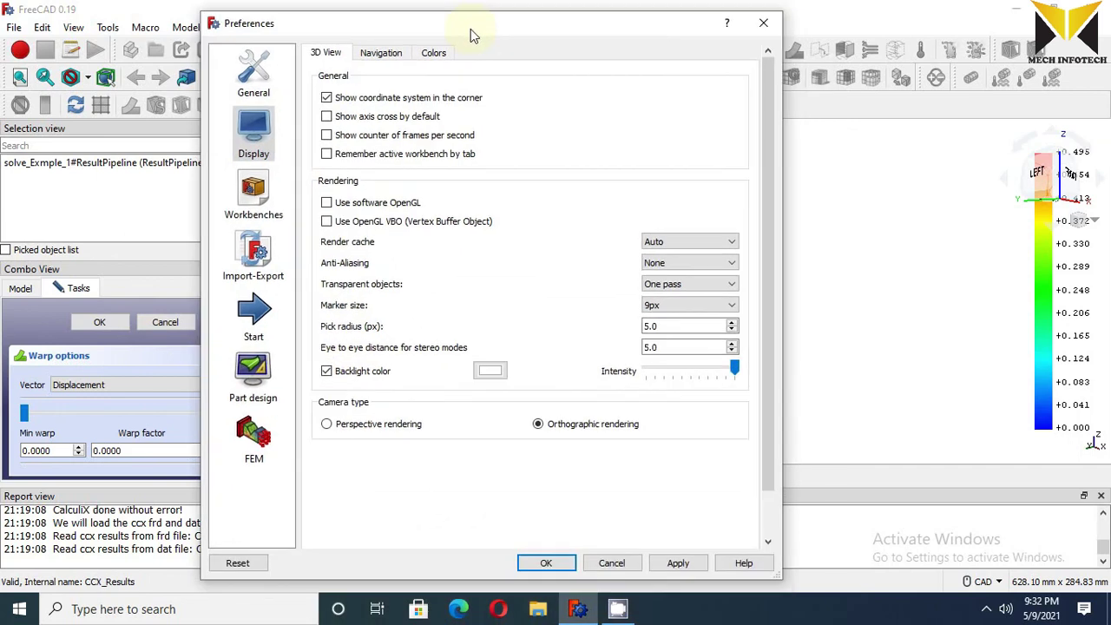
pyautogui.click(678, 563)
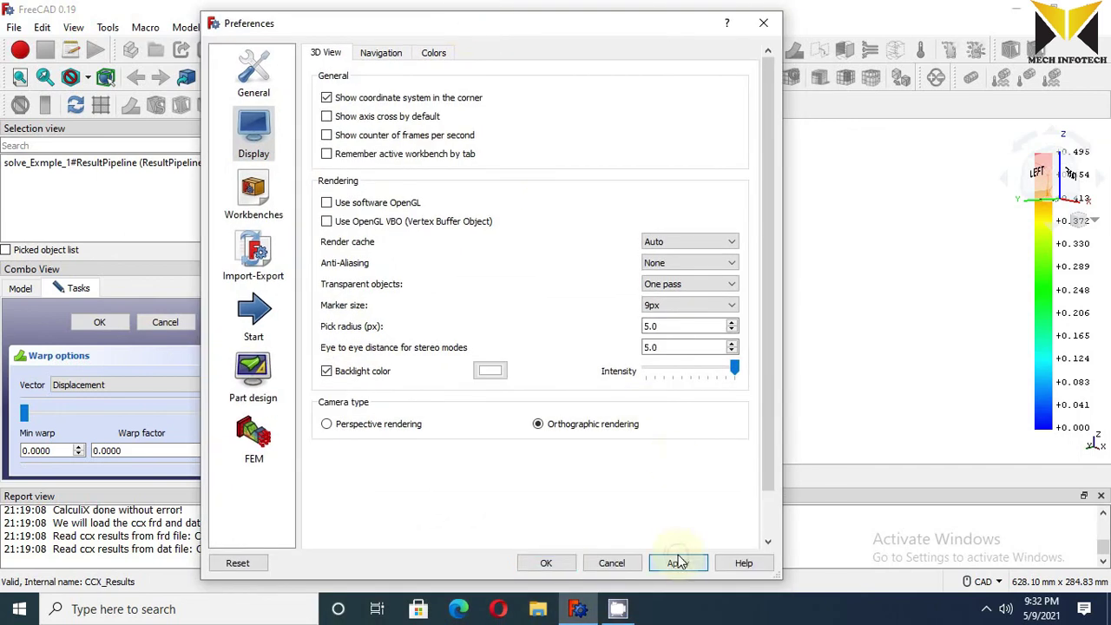
pyautogui.click(546, 563)
pyautogui.scroll(-2, 335, 364)
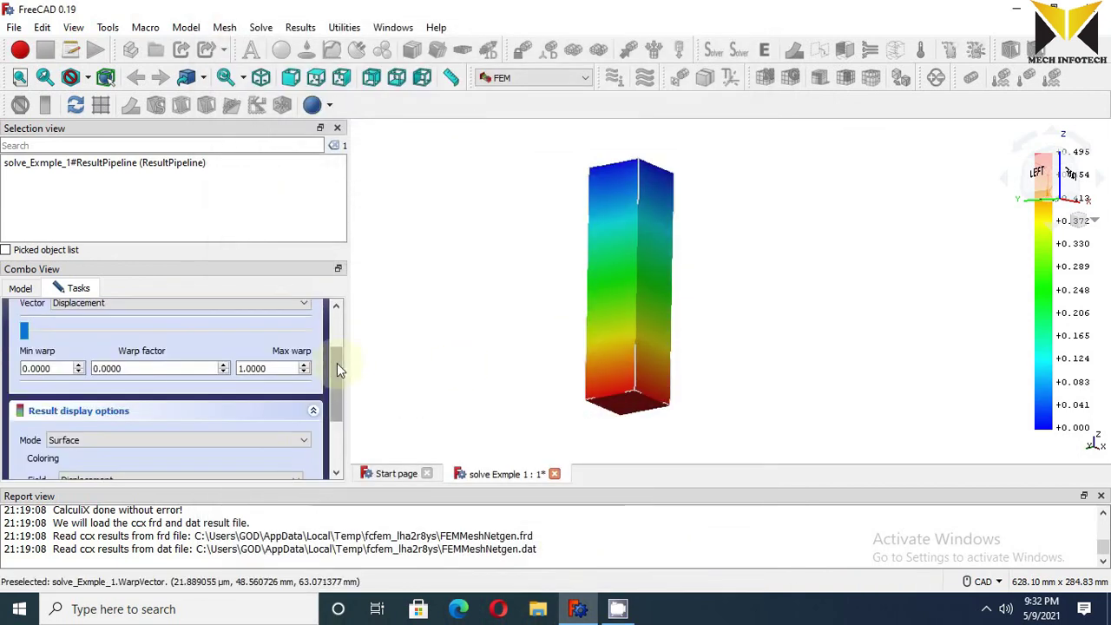
# Apply and accept the Warp filter settings, closing its task panel
pyautogui.moveTo(337, 363); pyautogui.dragTo(337, 318)
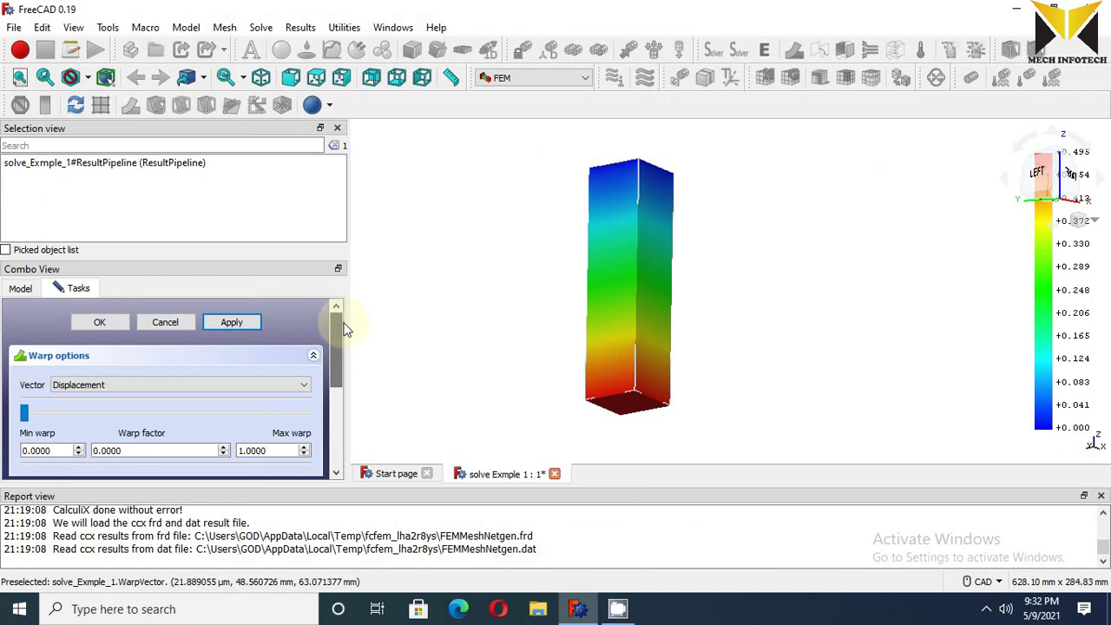
pyautogui.click(231, 326)
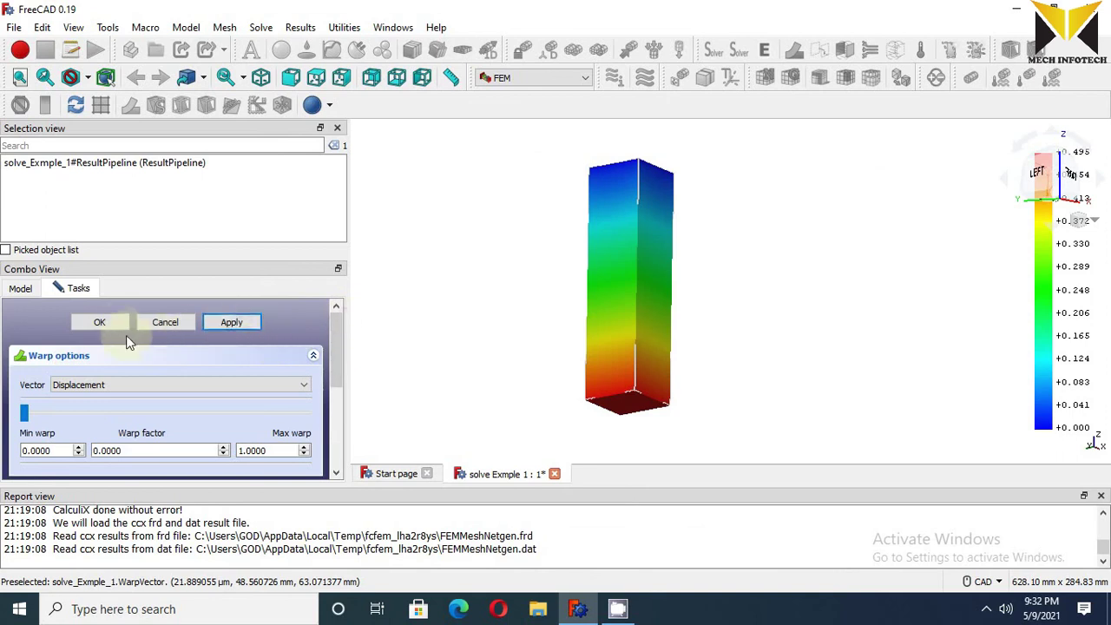
pyautogui.click(100, 324)
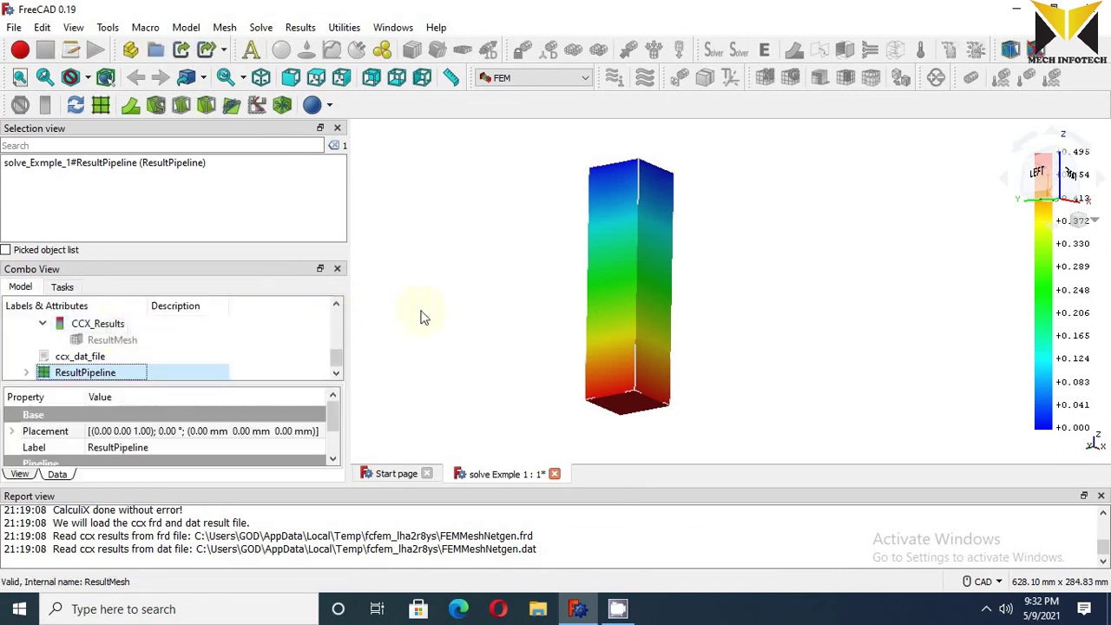